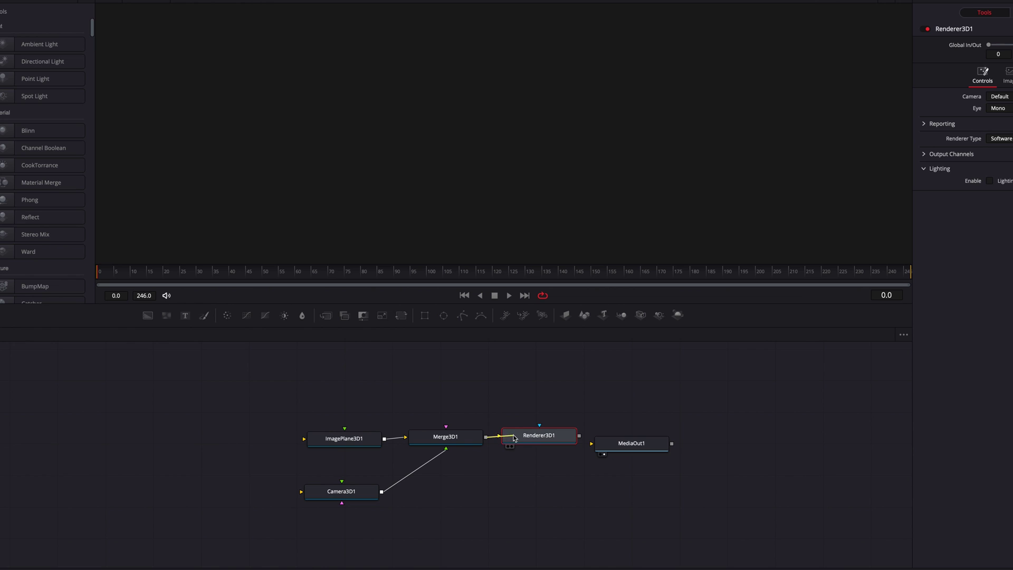
Space out the Renderer3D1 and MediaOut1 nodes to the right of Merge3D1 in the node graph
{"action": "left_click_drag", "start_coordinate": [620, 446], "coordinate": [646, 441]}
{"action": "left_click_drag", "start_coordinate": [533, 440], "coordinate": [540, 439]}
Show Merge3D1 in the viewer and pull the camera back along its Z axis, away from the image plane
{"action": "left_click_drag", "start_coordinate": [466, 441], "coordinate": [504, 35]}
{"action": "left_click_drag", "start_coordinate": [536, 200], "coordinate": [546, 189]}
{"action": "left_click_drag", "start_coordinate": [472, 137], "coordinate": [143, 169]}
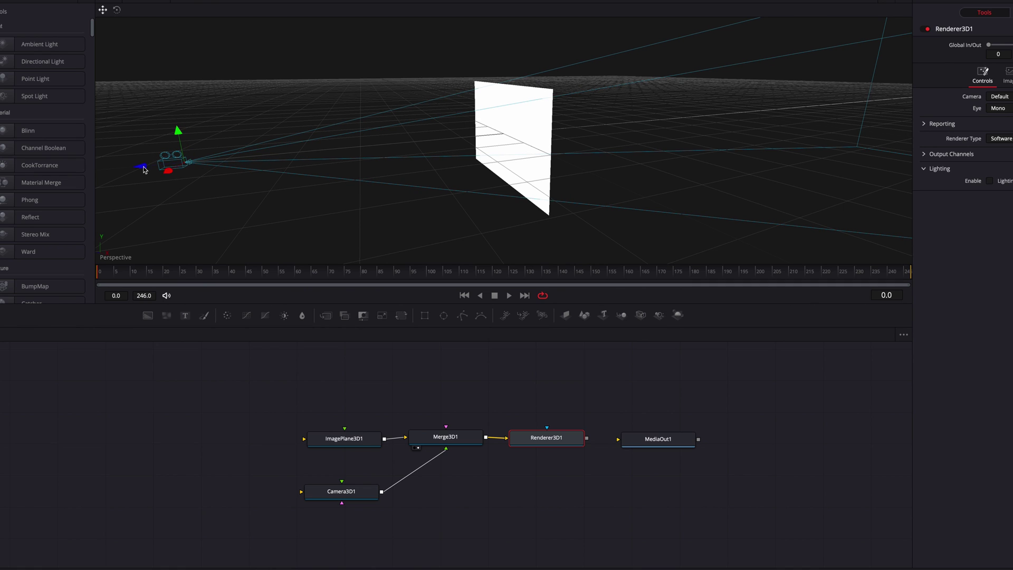
Make the image plane's diffuse material colour black
{"action": "left_click", "coordinate": [343, 439]}
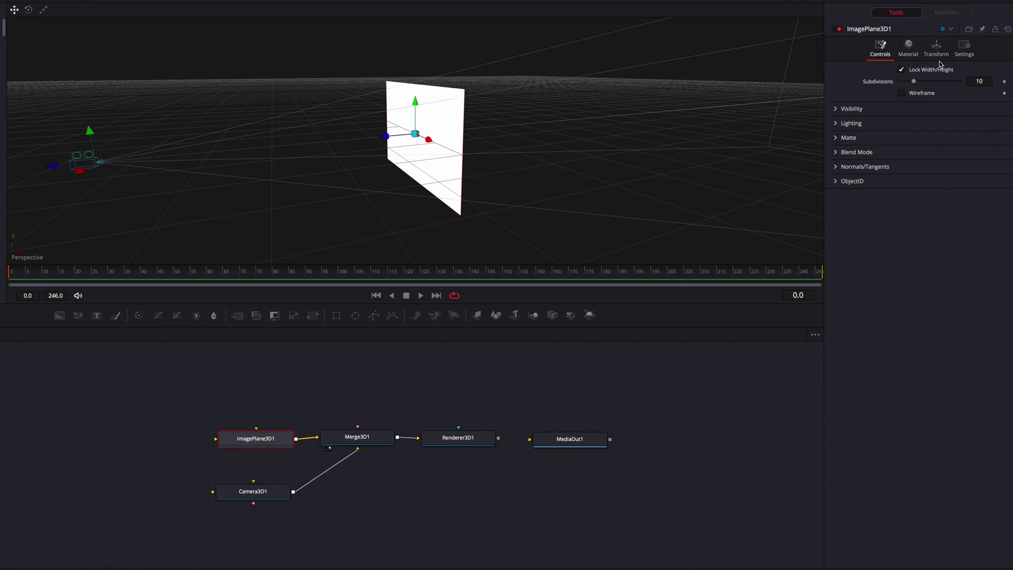
{"action": "left_click", "coordinate": [908, 48]}
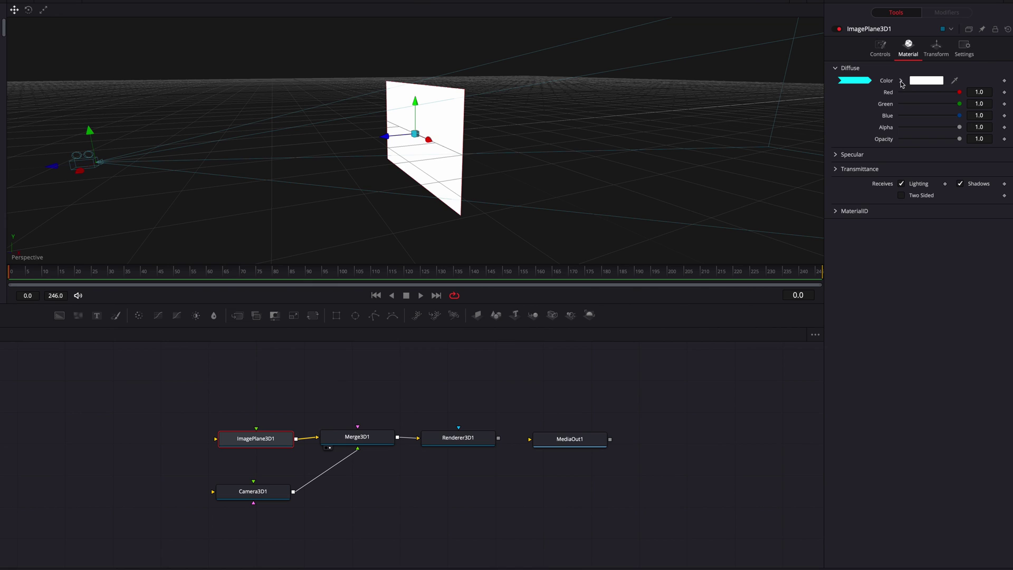
{"action": "left_click", "coordinate": [902, 82]}
{"action": "left_click", "coordinate": [900, 146]}
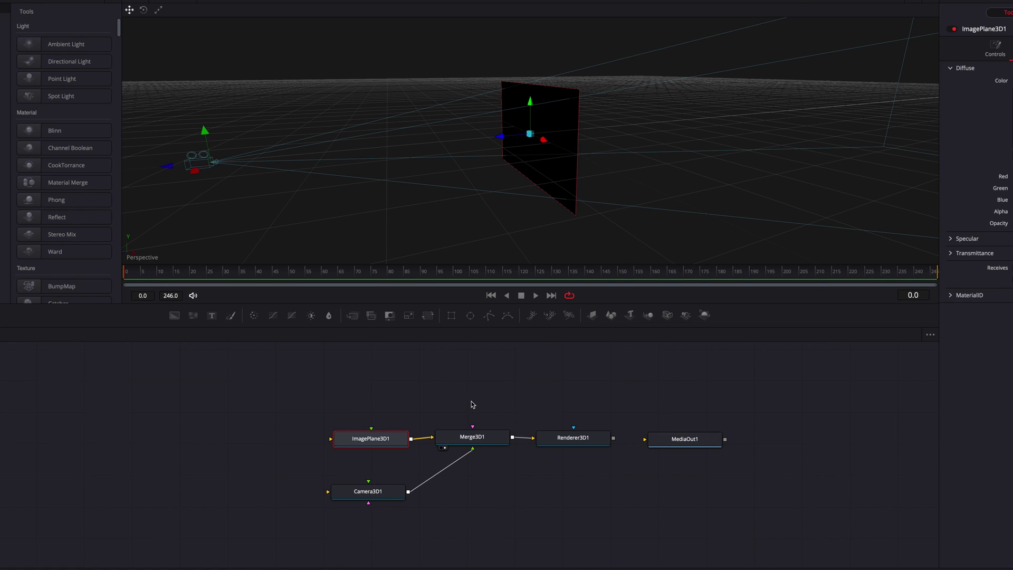
Add a particle emitter feeding a pRender node, and connect pRender to Merge3D1
{"action": "left_click_drag", "start_coordinate": [529, 318], "coordinate": [305, 395]}
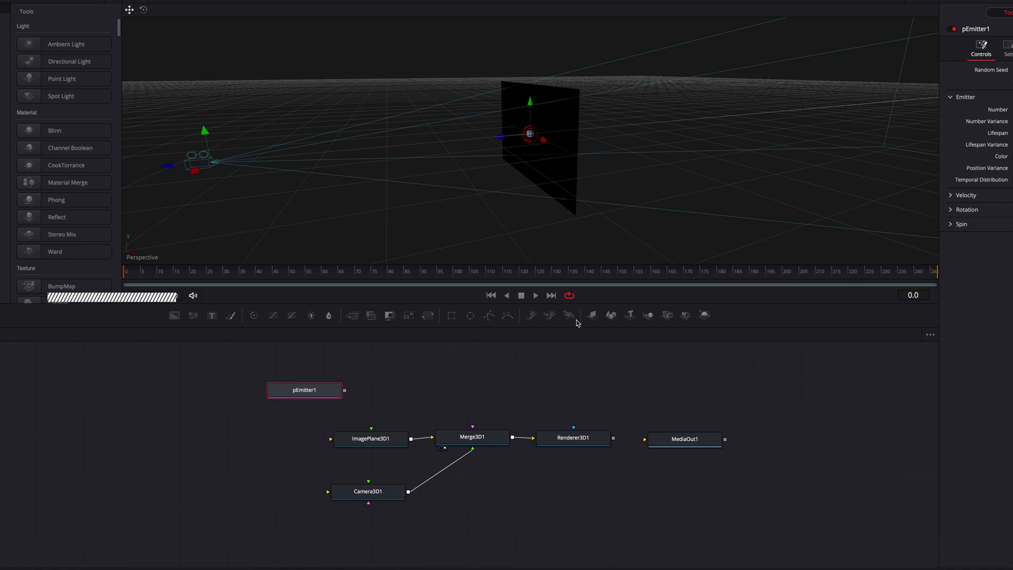
{"action": "mouse_move", "coordinate": [570, 318]}
{"action": "left_mouse_down"}
{"action": "mouse_move", "coordinate": [409, 388]}
{"action": "mouse_move", "coordinate": [485, 440]}
{"action": "left_mouse_up"}
Enlarge the emitter's sphere region to size 1.0 and offset it by 0.152 in Y and 0.17 in Z
{"action": "left_click", "coordinate": [315, 393]}
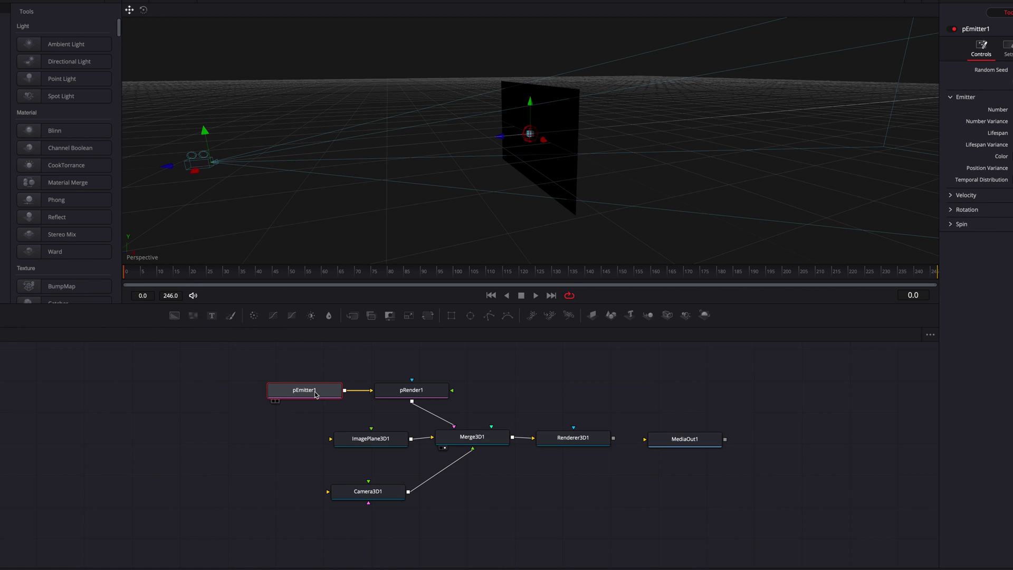
{"action": "left_click", "coordinate": [956, 48]}
{"action": "left_click_drag", "start_coordinate": [916, 97], "coordinate": [971, 96]}
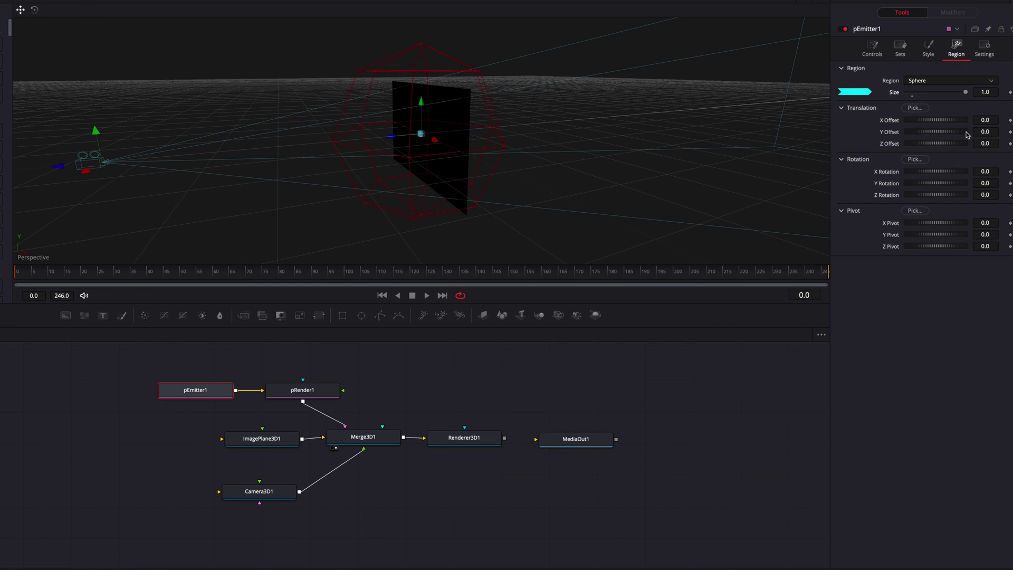
{"action": "mouse_move", "coordinate": [990, 144]}
{"action": "left_mouse_down"}
{"action": "mouse_move", "coordinate": [1006, 143]}
{"action": "mouse_move", "coordinate": [984, 132]}
{"action": "left_mouse_up"}
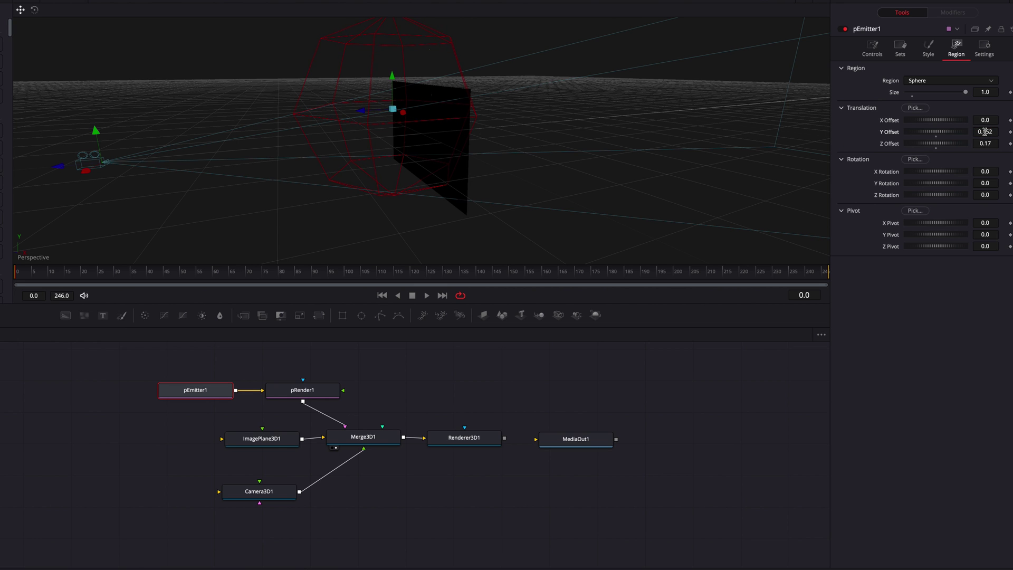
{"action": "left_click_drag", "start_coordinate": [407, 206], "coordinate": [407, 204]}
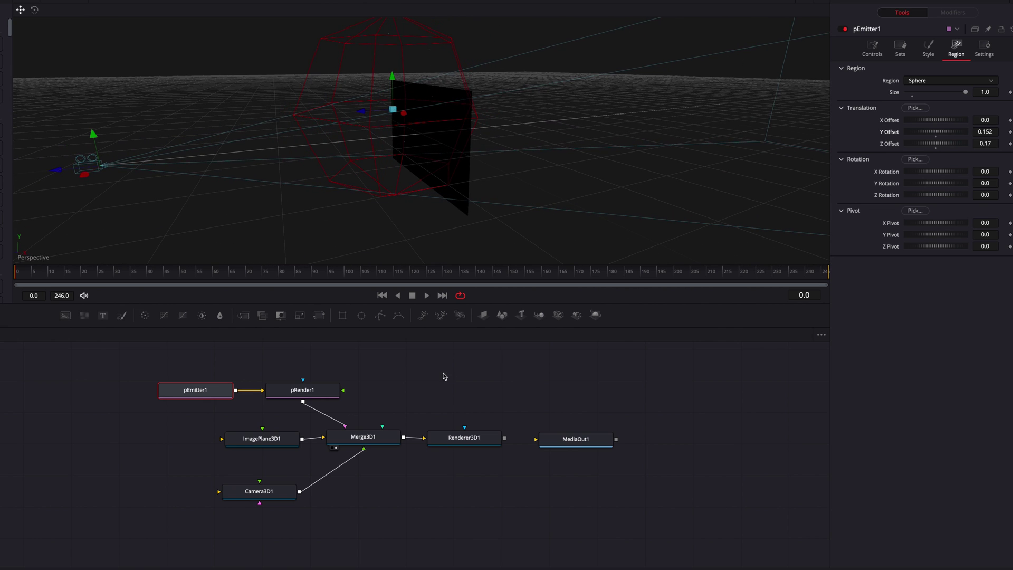
Play back the Renderer3D1 output to check the particles, and return the viewer to Merge3D1
{"action": "key", "text": "1"}
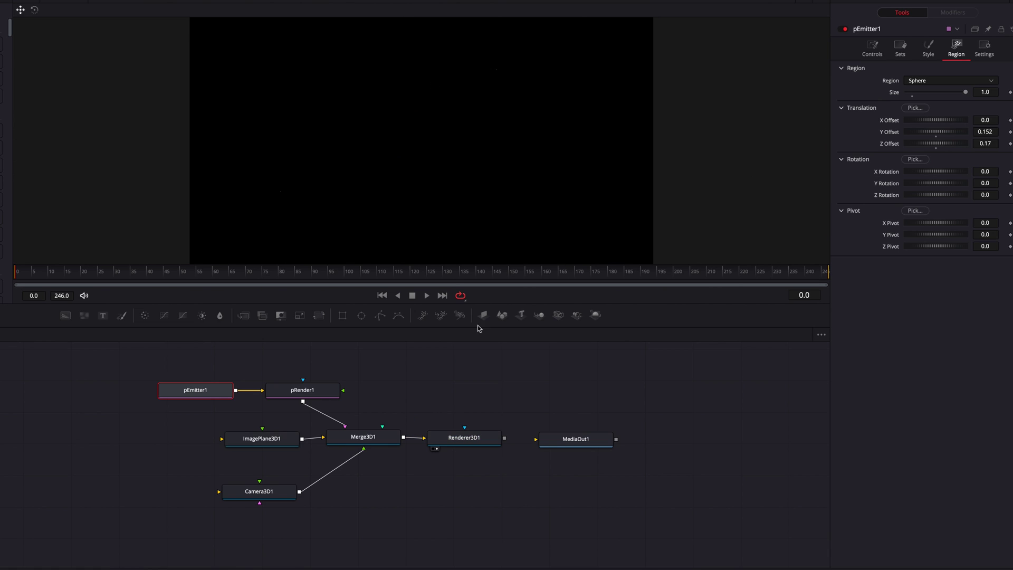
{"action": "key", "text": "space"}
{"action": "key", "text": "space"}
{"action": "left_click_drag", "start_coordinate": [363, 436], "coordinate": [383, 200]}
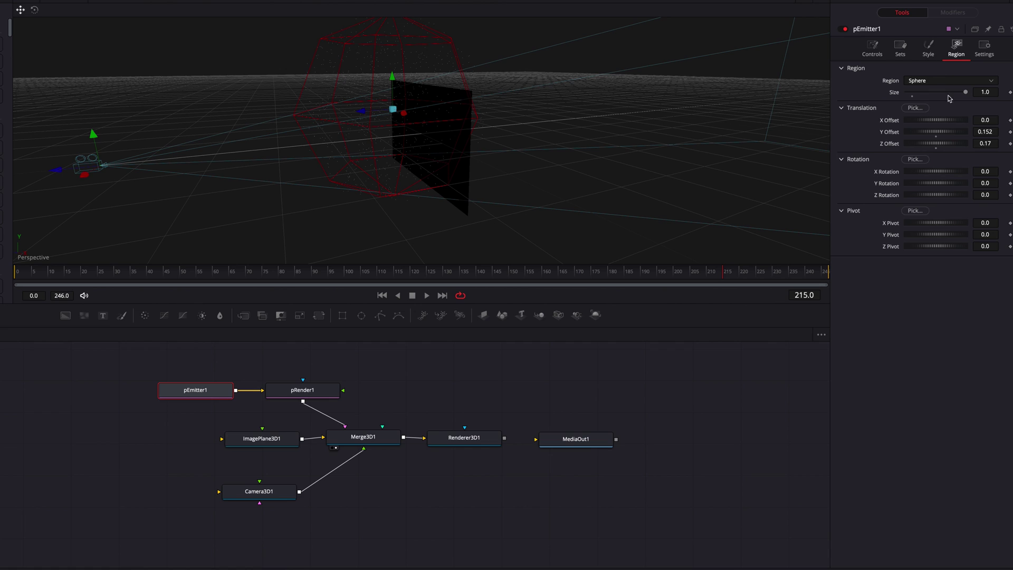
Set the emitter's particle style to NGon with the solid circle type
{"action": "left_click", "coordinate": [929, 53]}
{"action": "left_click", "coordinate": [940, 82]}
{"action": "left_click", "coordinate": [943, 141]}
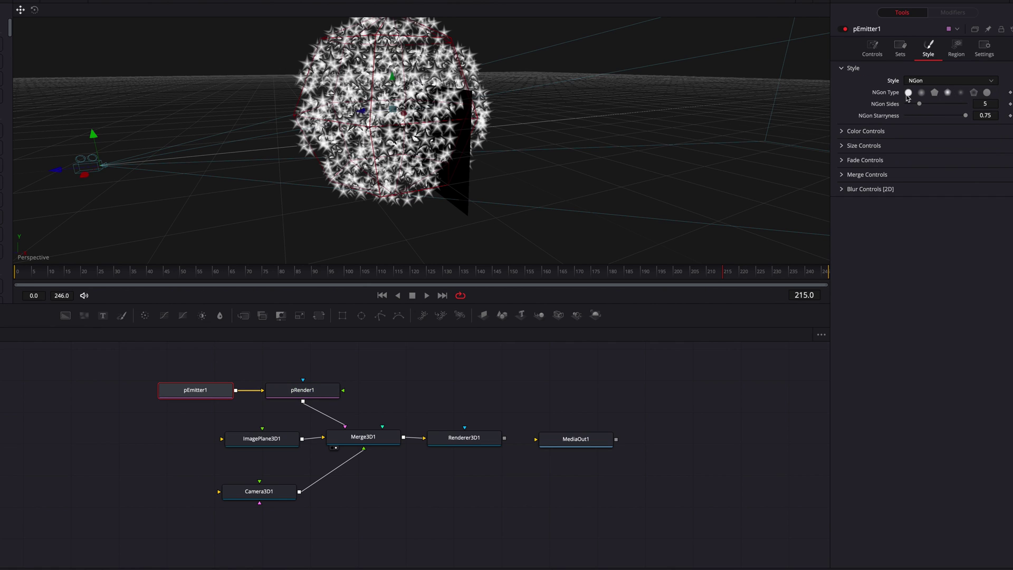
{"action": "left_click", "coordinate": [907, 93]}
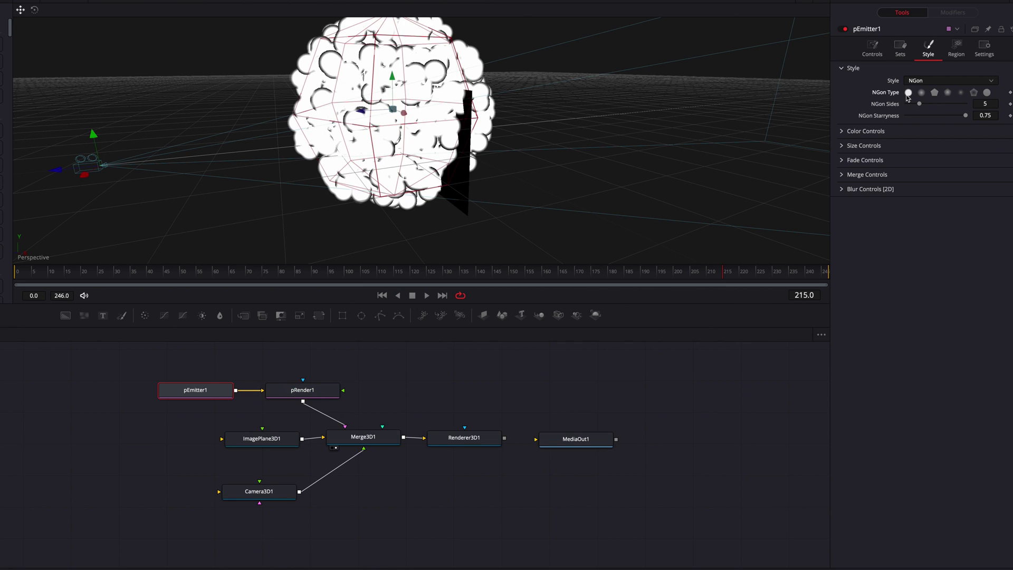
Reduce the particle size to 0.0027 and show the Renderer3D1 output in the viewer
{"action": "left_click", "coordinate": [843, 145]}
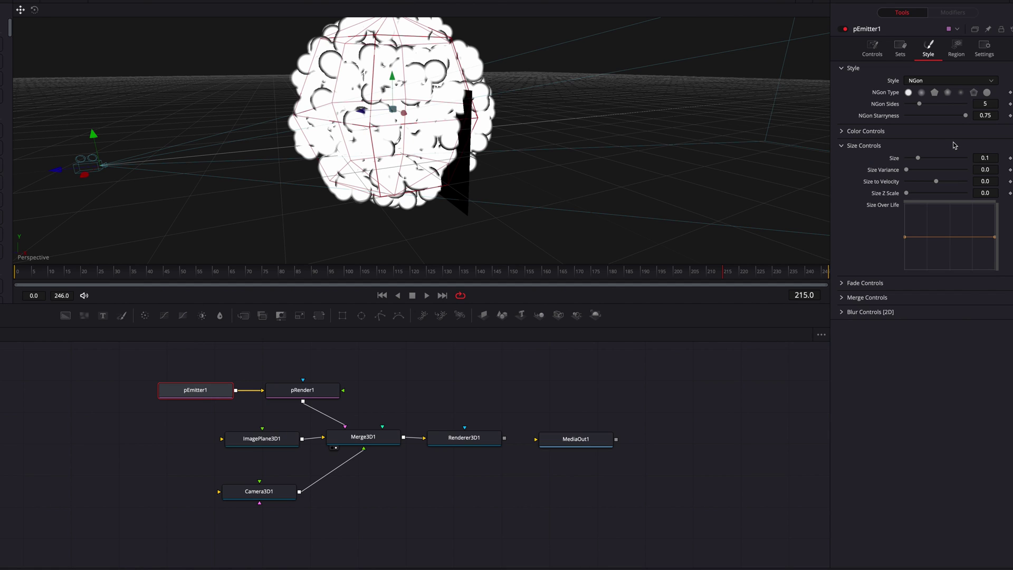
{"action": "left_click_drag", "start_coordinate": [918, 157], "coordinate": [906, 159]}
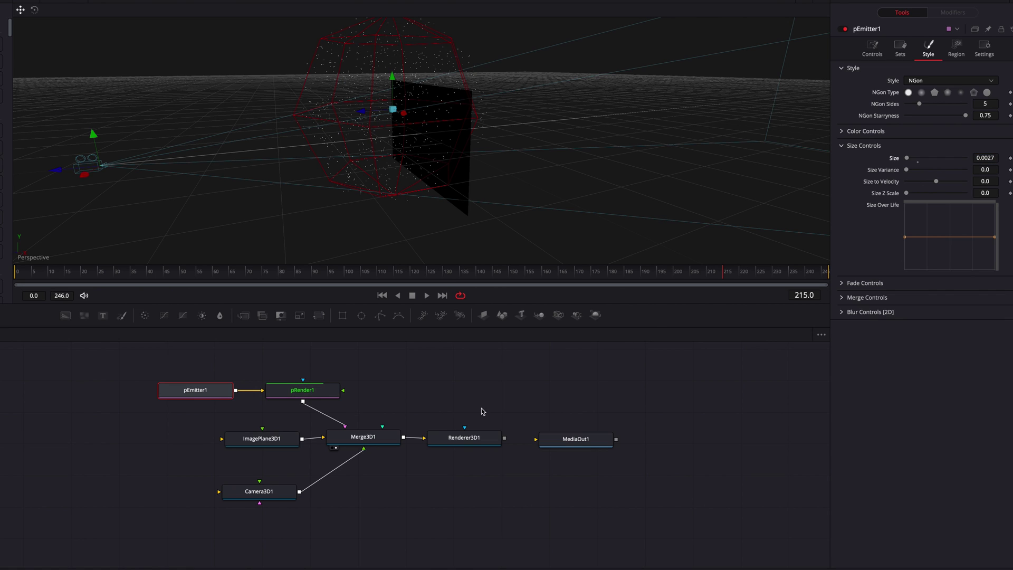
{"action": "left_click_drag", "start_coordinate": [472, 445], "coordinate": [478, 77]}
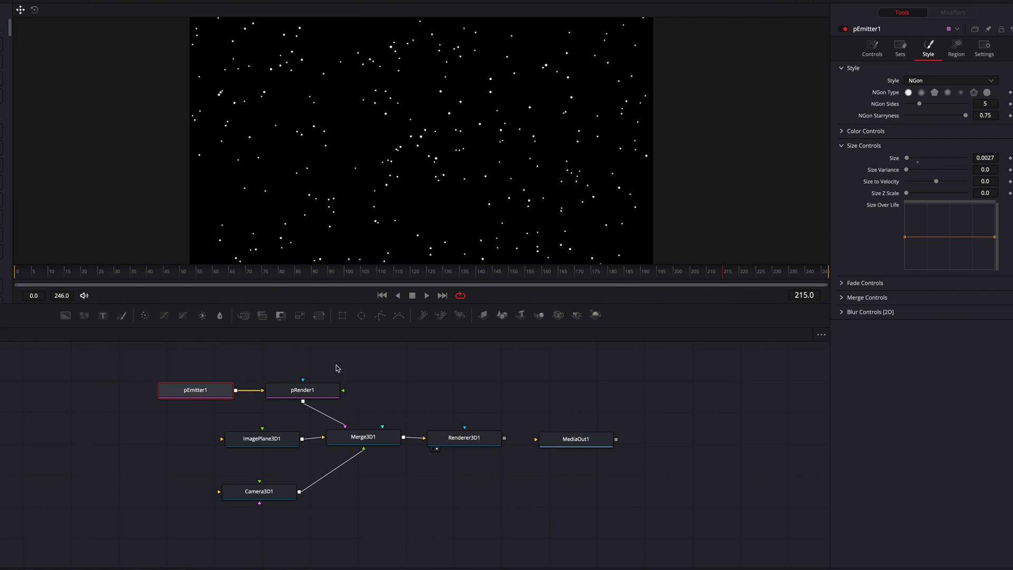
Try smaller particle sizes of 0.0008 and 0.0005
{"action": "left_click", "coordinate": [994, 158]}
{"action": "type", "text": "0.0008"}
{"action": "key", "text": "Return"}
{"action": "key", "text": "BackSpace"}
{"action": "type", "text": "5"}
{"action": "key", "text": "Return"}
Set the particles' size variance to 0.009 and their size to 0.0001
{"action": "left_click_drag", "start_coordinate": [906, 170], "coordinate": [908, 173]}
{"action": "type", "text": "0.009"}
{"action": "key", "text": "Return"}
{"action": "left_click", "coordinate": [992, 158]}
{"action": "type", "text": "0.0001"}
{"action": "key", "text": "Return"}
Set pRender1 to pre-generate 100 frames and preview the particle playback from the first frame
{"action": "key", "text": "Home"}
{"action": "left_click", "coordinate": [309, 393]}
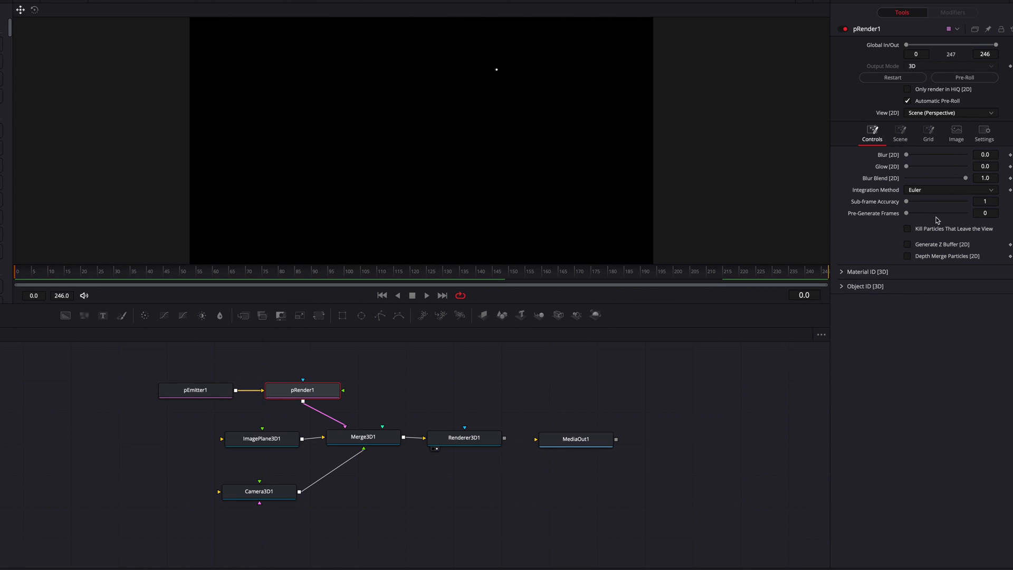
{"action": "left_click_drag", "start_coordinate": [906, 213], "coordinate": [995, 216]}
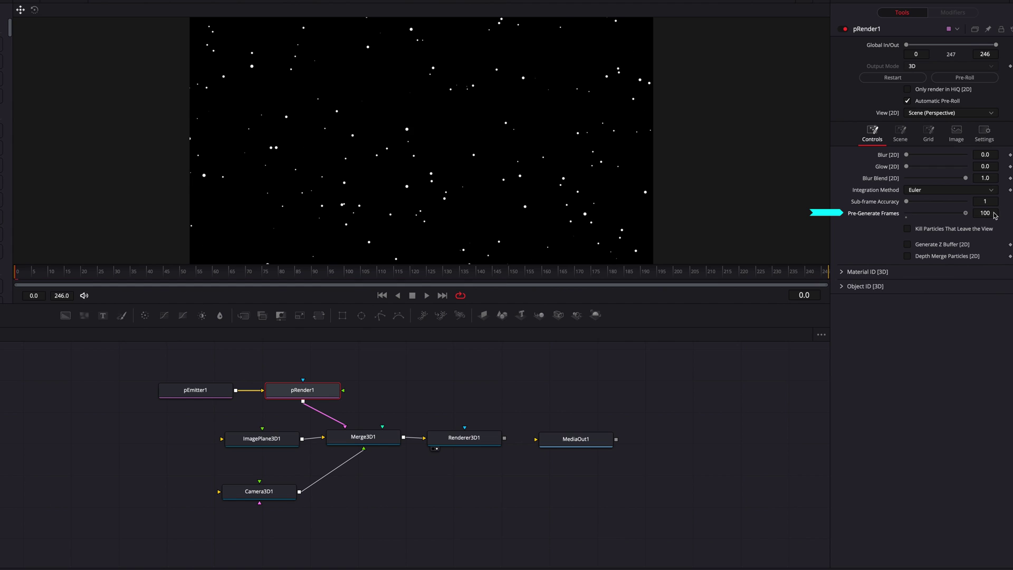
{"action": "left_click", "coordinate": [440, 387]}
{"action": "key", "text": "space"}
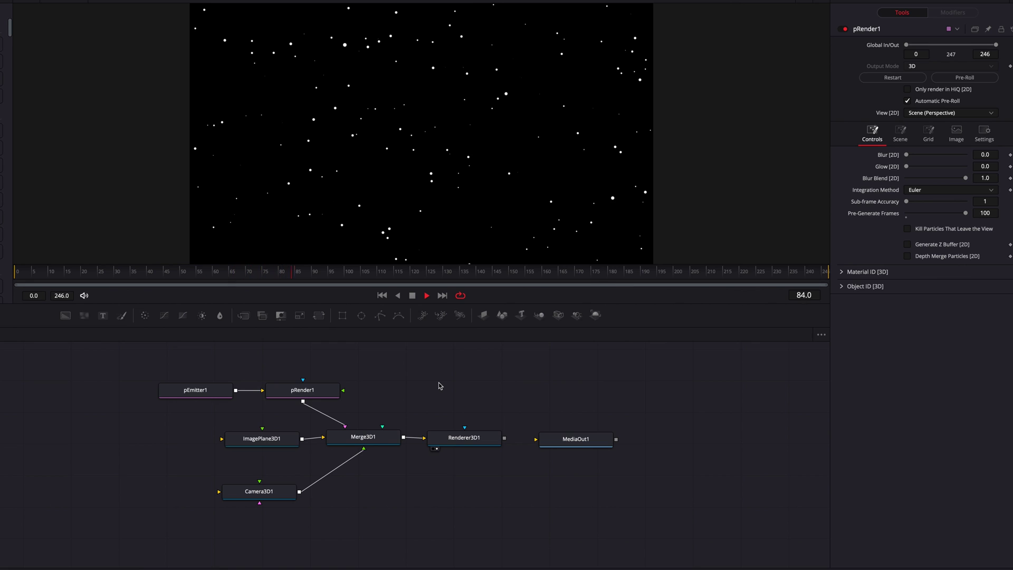
{"action": "key", "text": "space"}
Set the emitter's number to 22, lifespan to 1000 and temporal distribution to Randomly distributed
{"action": "left_click", "coordinate": [213, 395]}
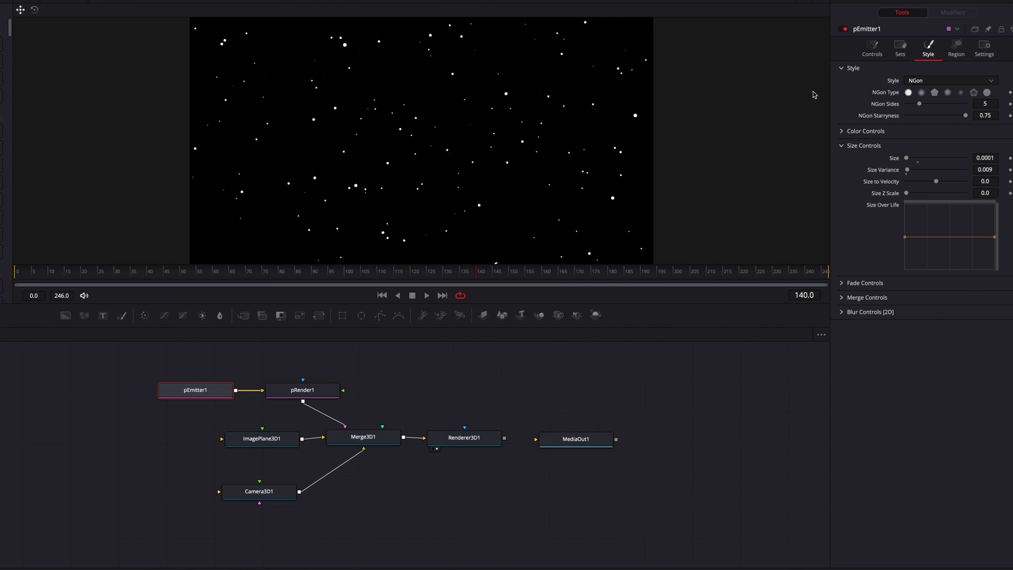
{"action": "left_click", "coordinate": [872, 48]}
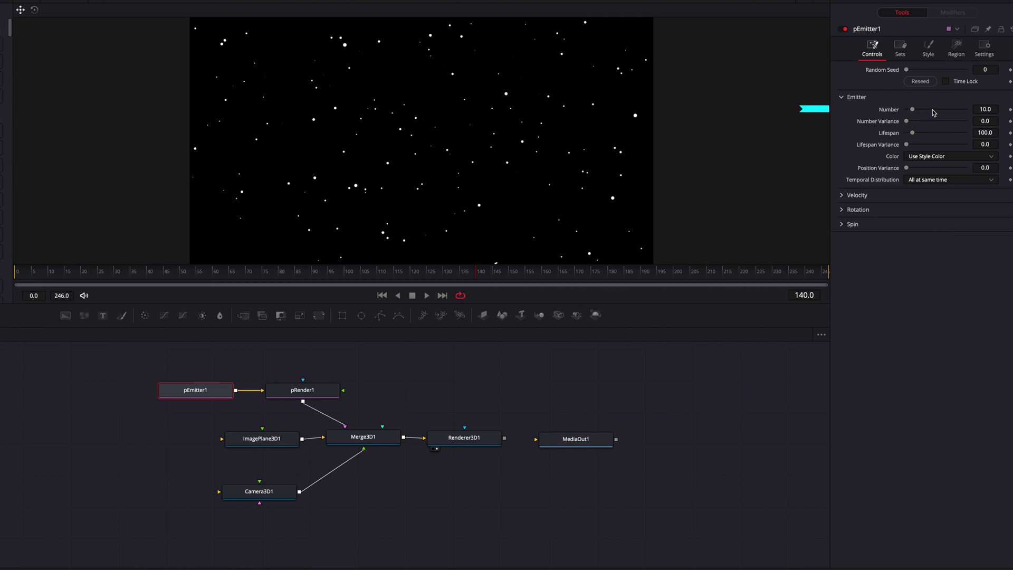
{"action": "mouse_move", "coordinate": [913, 109]}
{"action": "left_mouse_down"}
{"action": "mouse_move", "coordinate": [922, 112]}
{"action": "mouse_move", "coordinate": [921, 135]}
{"action": "mouse_move", "coordinate": [966, 134]}
{"action": "left_mouse_up"}
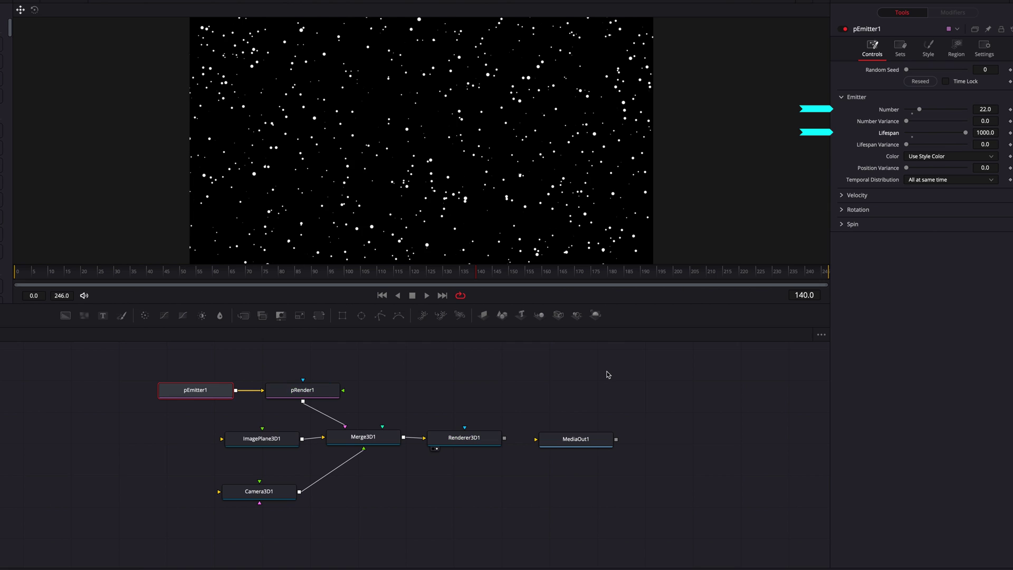
{"action": "left_click", "coordinate": [961, 182]}
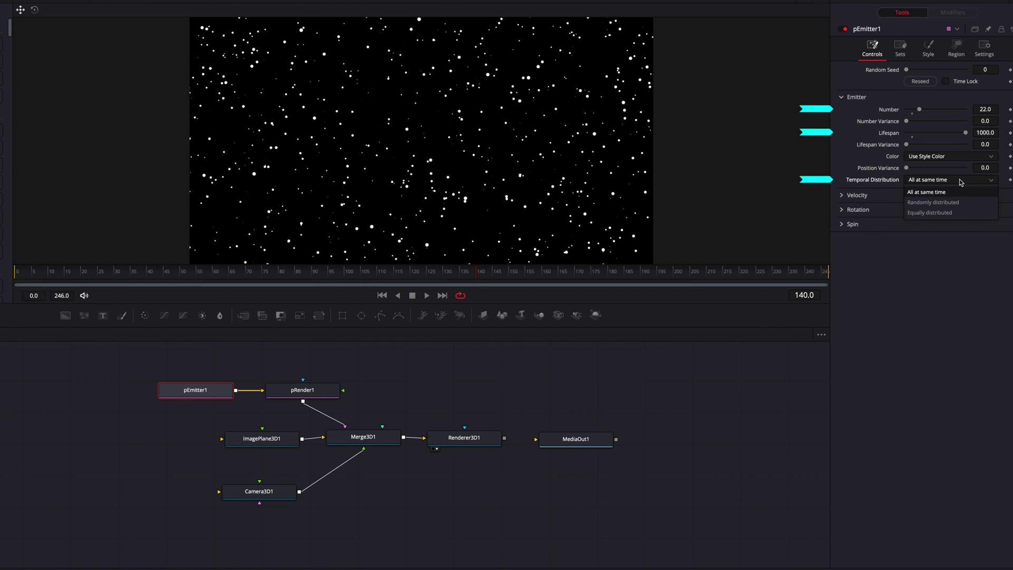
{"action": "left_click", "coordinate": [954, 204]}
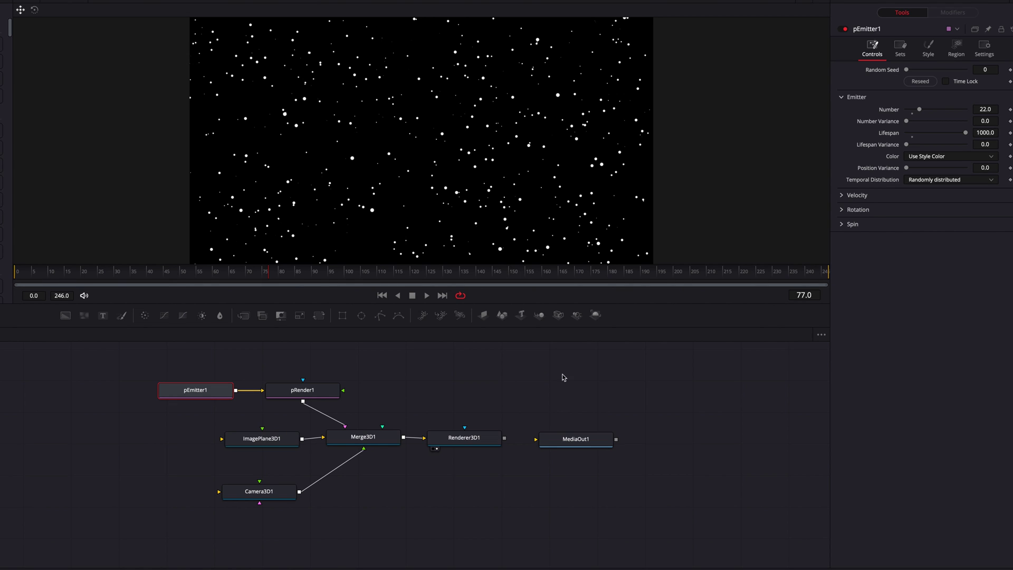
Add a slight fade-in to the emitter's particles and preview the playback
{"action": "left_click", "coordinate": [928, 50]}
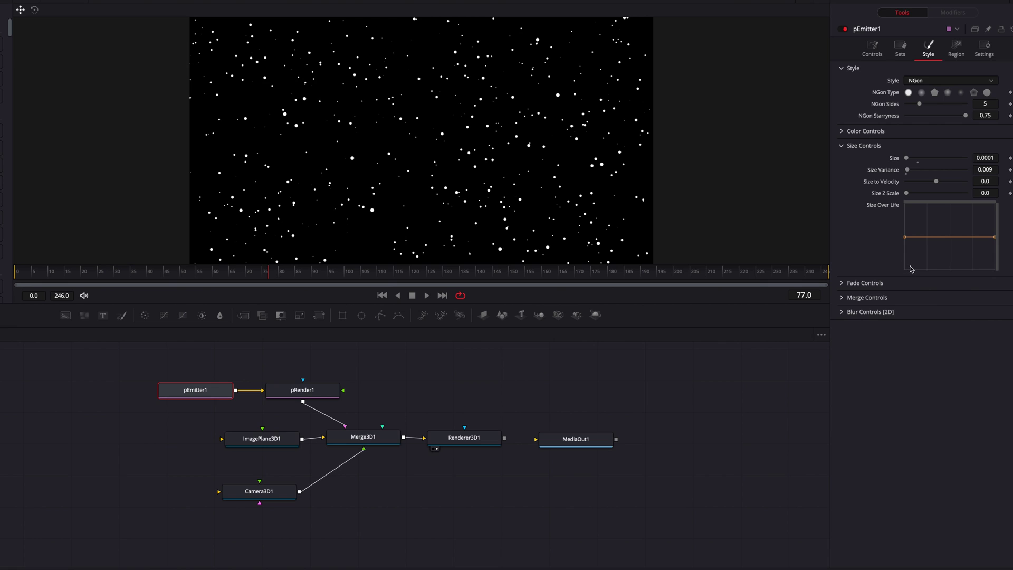
{"action": "left_click", "coordinate": [847, 284]}
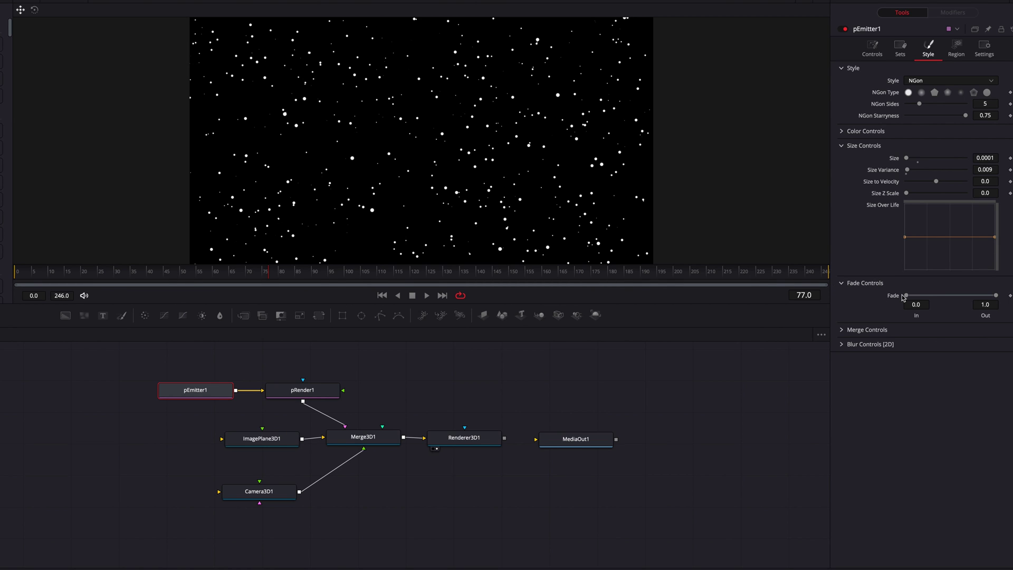
{"action": "left_click_drag", "start_coordinate": [903, 296], "coordinate": [912, 296]}
{"action": "key", "text": "space"}
Insert a pDirectionalForce node between pEmitter1 and pRender1, spacing the nodes out to fit it
{"action": "left_click_drag", "start_coordinate": [206, 391], "coordinate": [153, 390]}
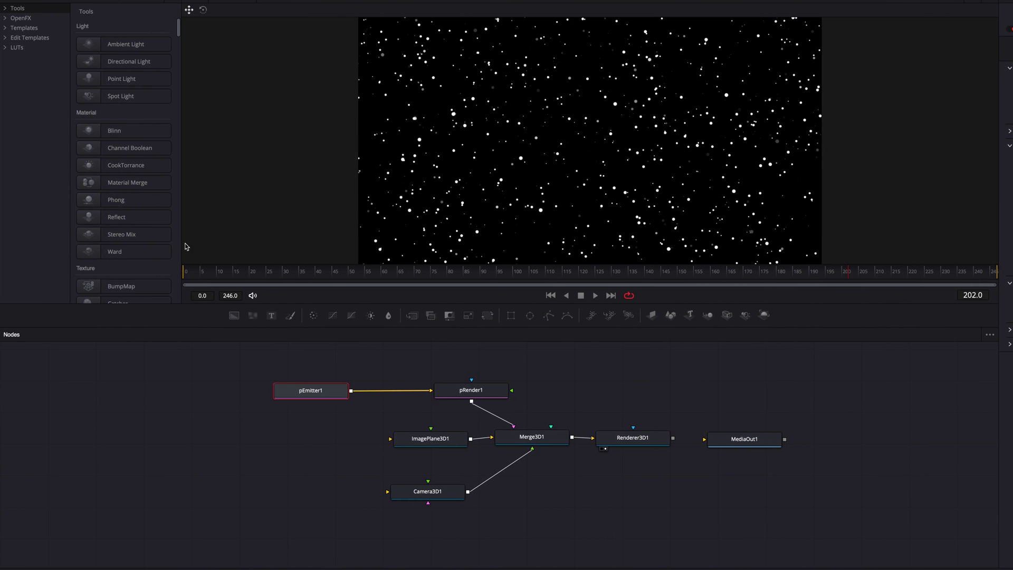
{"action": "left_click", "coordinate": [6, 8]}
{"action": "left_click", "coordinate": [30, 196]}
{"action": "left_click_drag", "start_coordinate": [132, 131], "coordinate": [390, 388]}
{"action": "left_click_drag", "start_coordinate": [323, 393], "coordinate": [324, 424]}
{"action": "left_click_drag", "start_coordinate": [286, 410], "coordinate": [280, 401]}
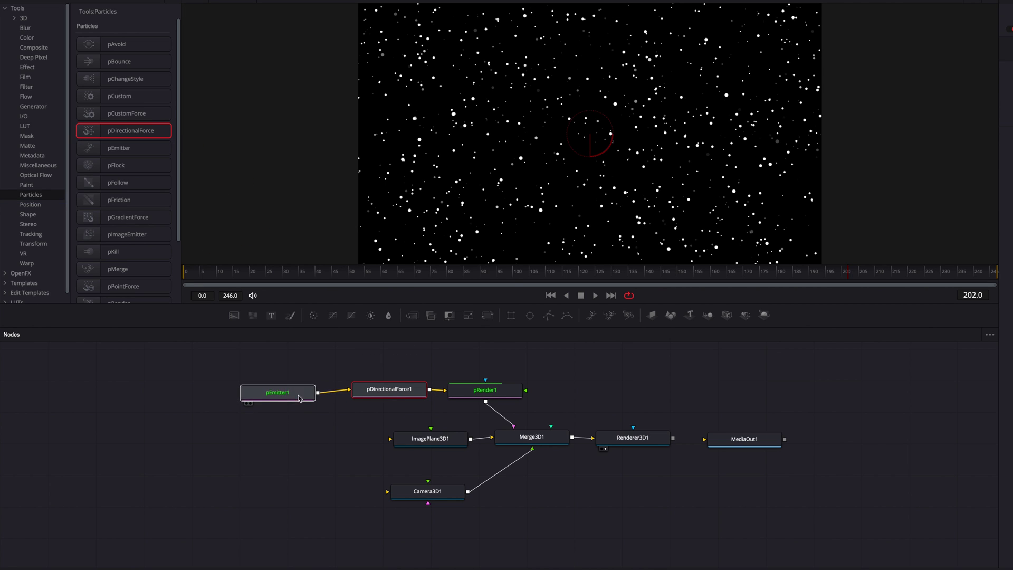
{"action": "left_click_drag", "start_coordinate": [390, 391], "coordinate": [380, 391]}
{"action": "left_click", "coordinate": [580, 390]}
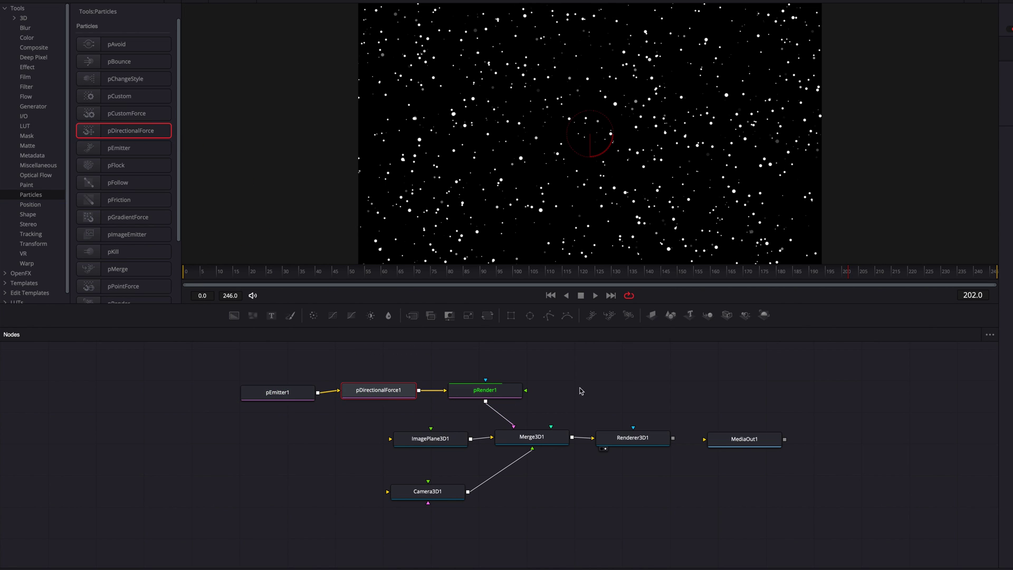
{"action": "left_click", "coordinate": [615, 389]}
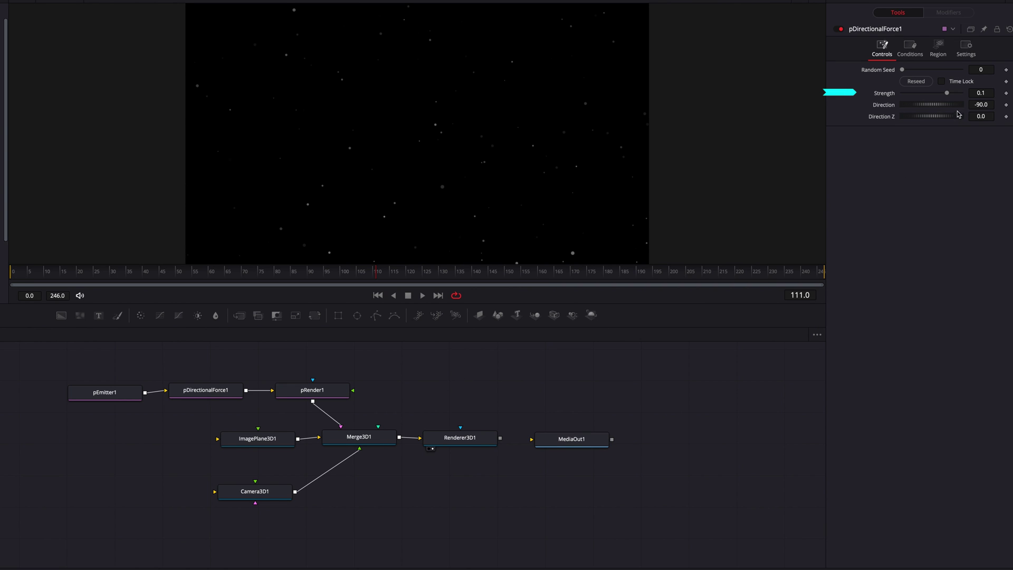
Set the directional force's strength to 0 and preview the particle motion
{"action": "left_click", "coordinate": [989, 94]}
{"action": "type", "text": "0"}
{"action": "key", "text": "Tab"}
{"action": "left_click", "coordinate": [936, 202]}
{"action": "key", "text": "space"}
{"action": "key", "text": "space"}
Preview the directional force with a negative strength and with 0.2, and reset the strength to 0
{"action": "left_click_drag", "start_coordinate": [930, 94], "coordinate": [900, 95]}
{"action": "key", "text": "space"}
{"action": "left_click_drag", "start_coordinate": [903, 93], "coordinate": [961, 94]}
{"action": "key", "text": "space"}
{"action": "left_click", "coordinate": [992, 94]}
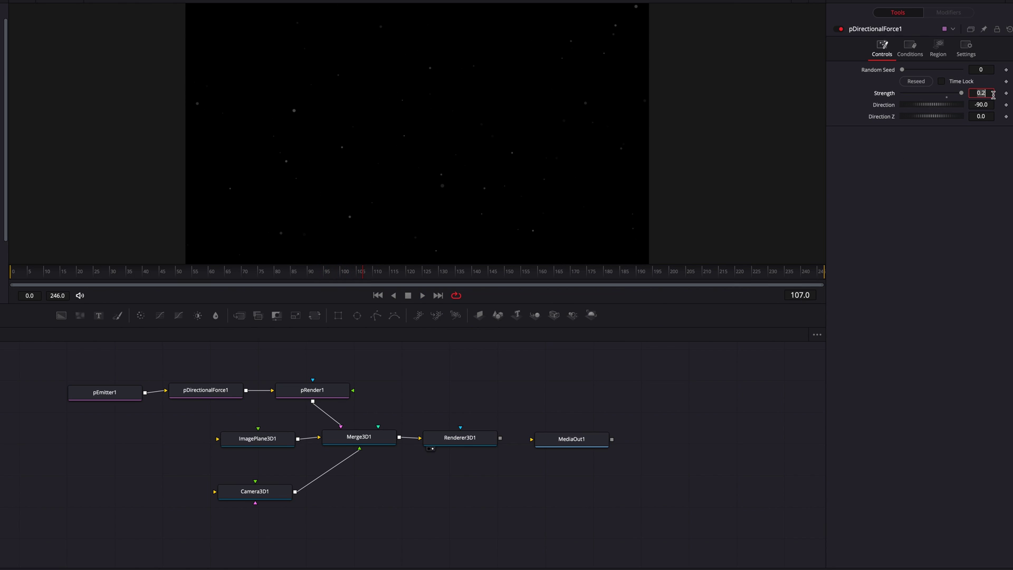
{"action": "type", "text": "0"}
{"action": "key", "text": "Return"}
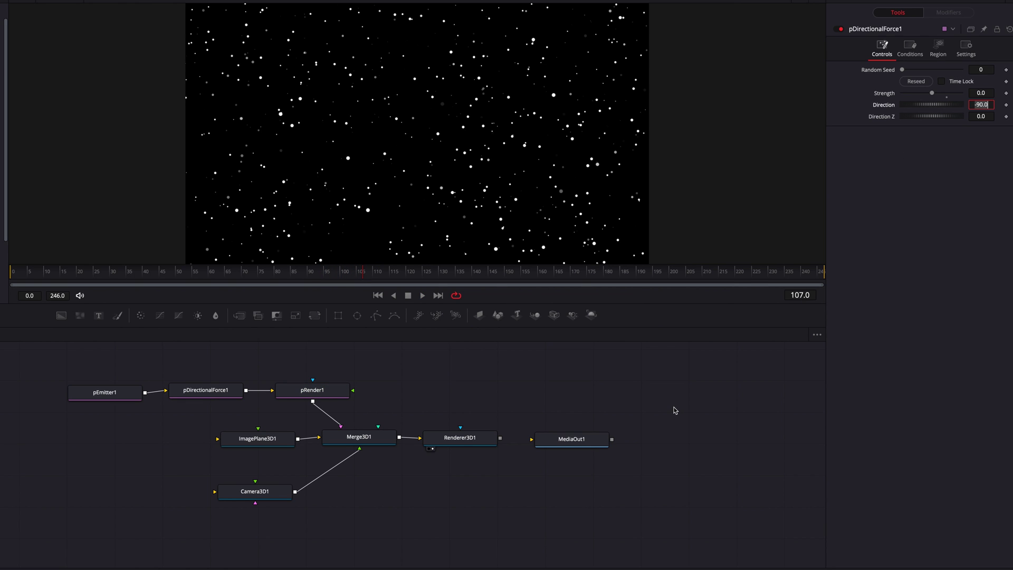
Set the directional force's strength to 0.0017, preview the playback, and lower the strength to 0.0013
{"action": "left_click", "coordinate": [977, 92]}
{"action": "type", "text": "0.0014"}
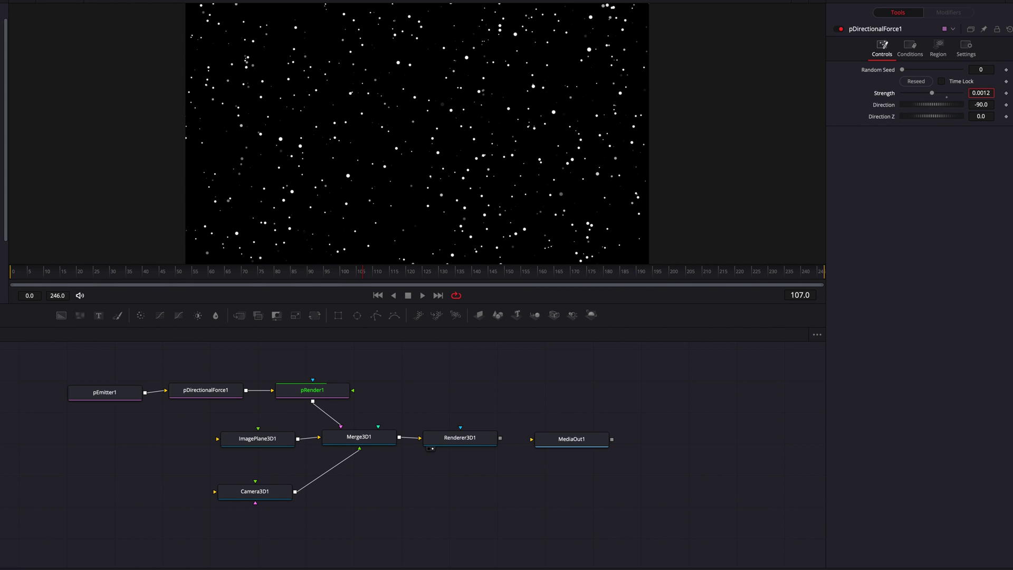
{"action": "key", "text": "BackSpace"}
{"action": "type", "text": "7"}
{"action": "key", "text": "Return"}
{"action": "key", "text": "space"}
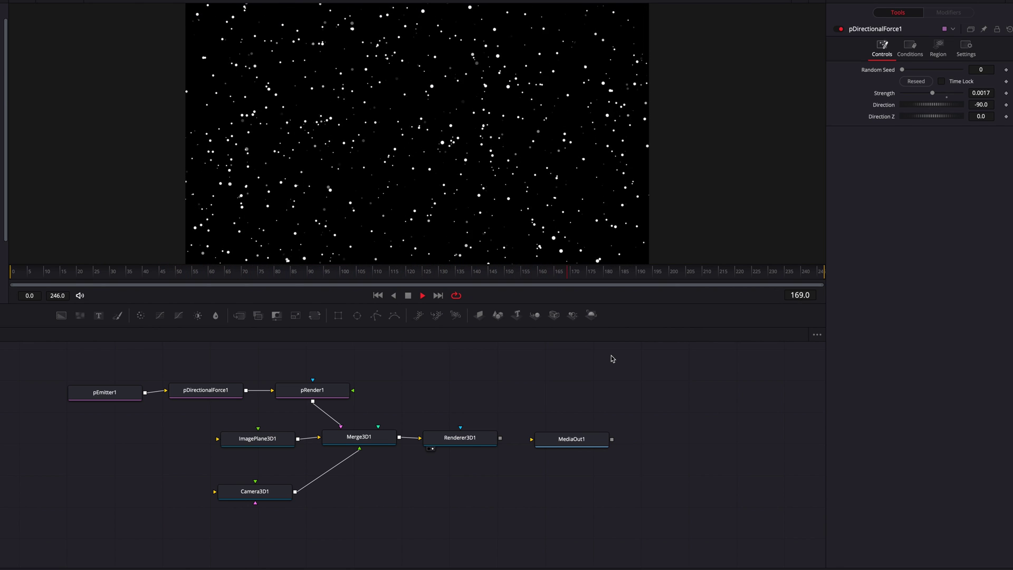
{"action": "scroll", "coordinate": [981, 93], "scroll_direction": "down", "scroll_amount": 4}
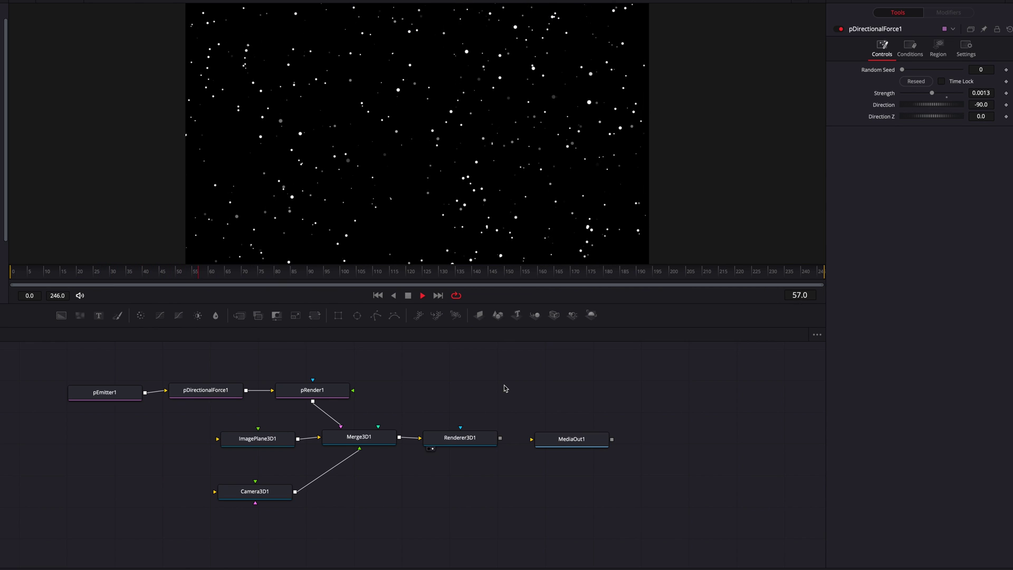
Stop the preview and set the directional force's strength to 0.0016
{"action": "key", "text": "space"}
{"action": "scroll", "coordinate": [979, 95], "scroll_direction": "up", "scroll_amount": 3}
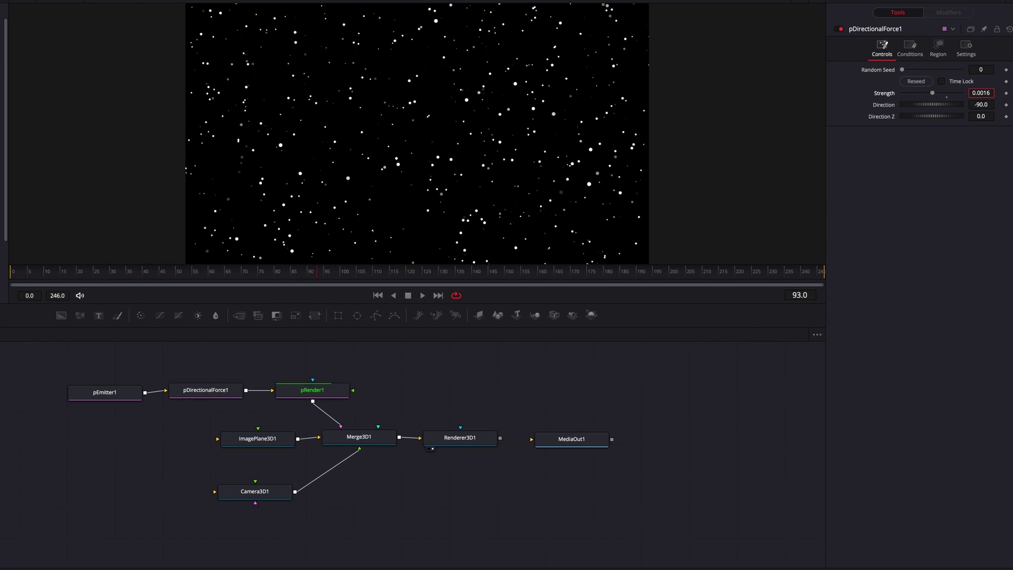
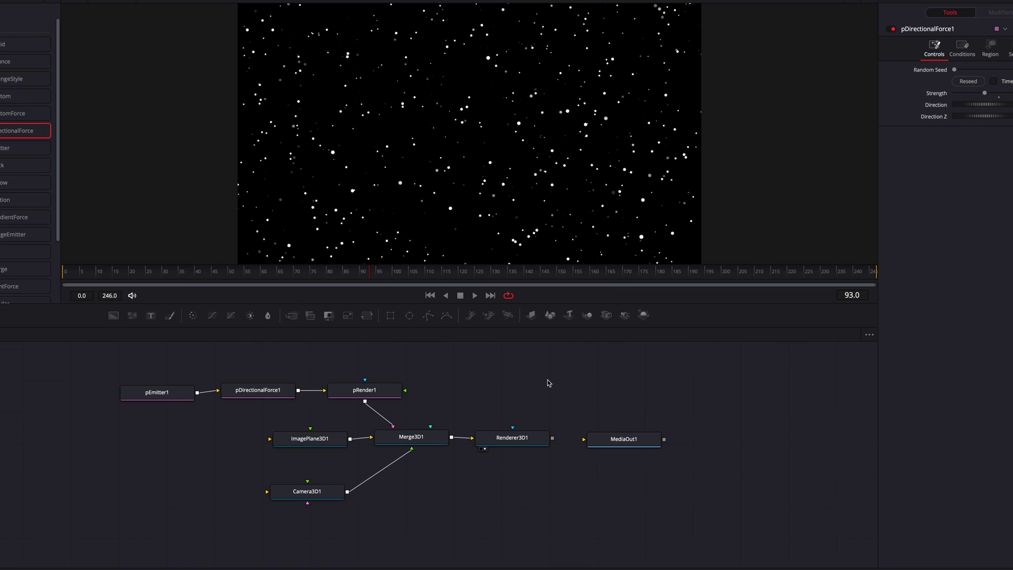
Add a second pEmitter and pRender above the existing particle nodes, connect them, and feed pRender2 into Merge3D1
{"action": "scroll", "coordinate": [549, 383], "scroll_direction": "up", "scroll_amount": 2}
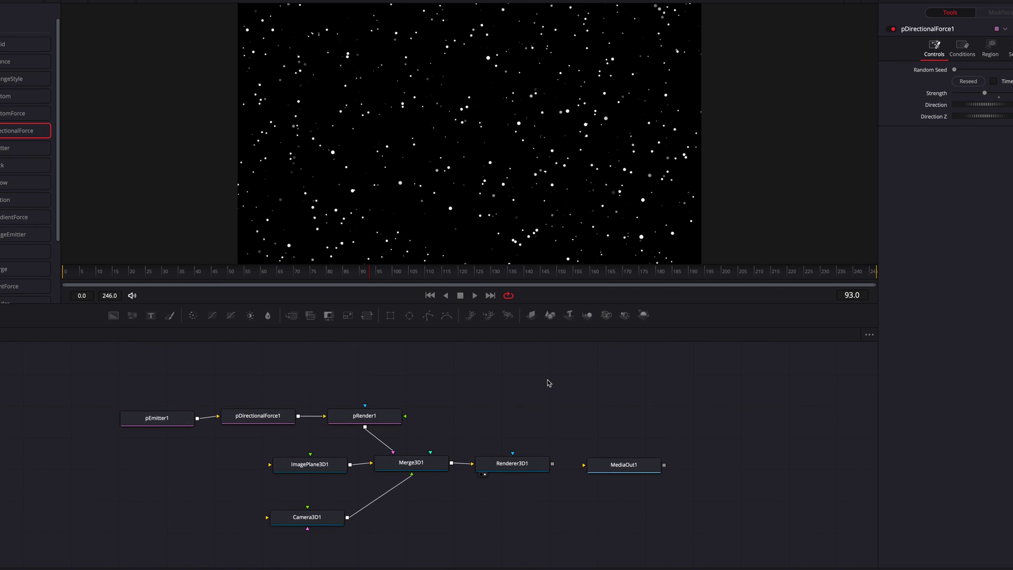
{"action": "left_click_drag", "start_coordinate": [470, 316], "coordinate": [209, 371]}
{"action": "left_click_drag", "start_coordinate": [508, 315], "coordinate": [430, 368]}
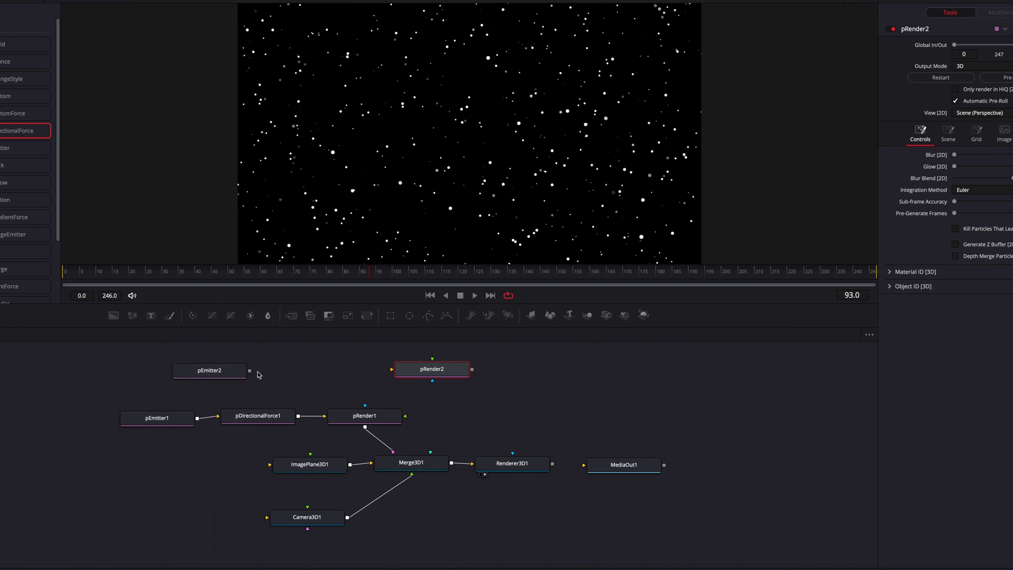
{"action": "left_click_drag", "start_coordinate": [250, 372], "coordinate": [443, 459]}
{"action": "left_click_drag", "start_coordinate": [444, 376], "coordinate": [439, 378]}
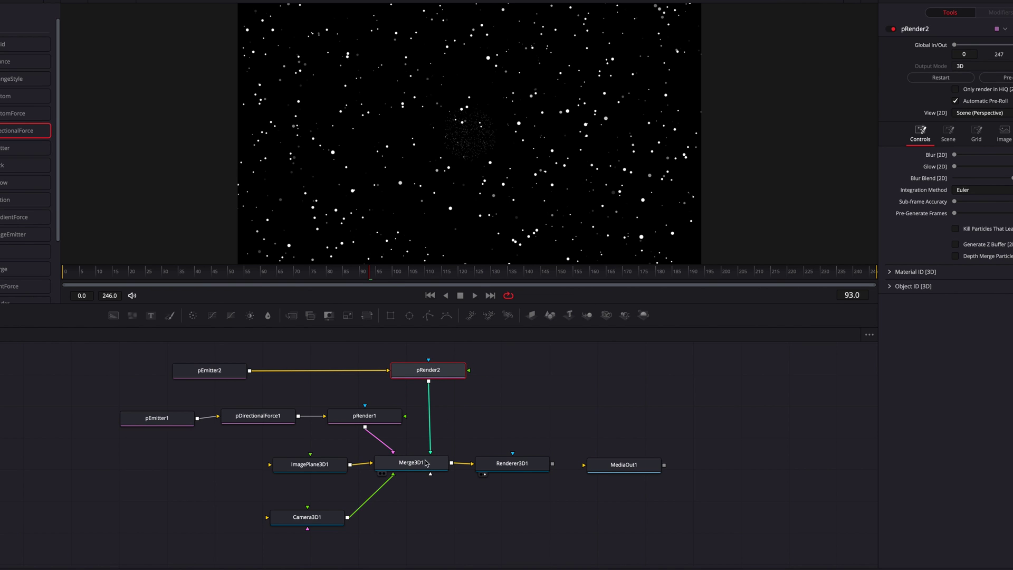
View Merge3D1 and set pEmitter2's sphere region to size 1.0 with a Y offset of 0.119 and a Z offset of 0.16
{"action": "left_click_drag", "start_coordinate": [430, 463], "coordinate": [451, 132]}
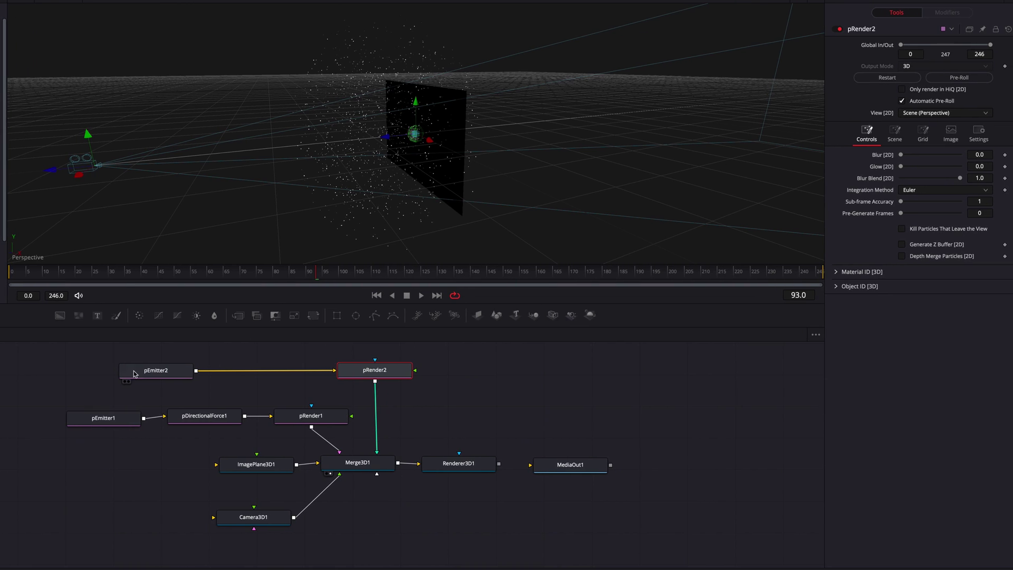
{"action": "left_click", "coordinate": [157, 377]}
{"action": "left_click", "coordinate": [950, 52]}
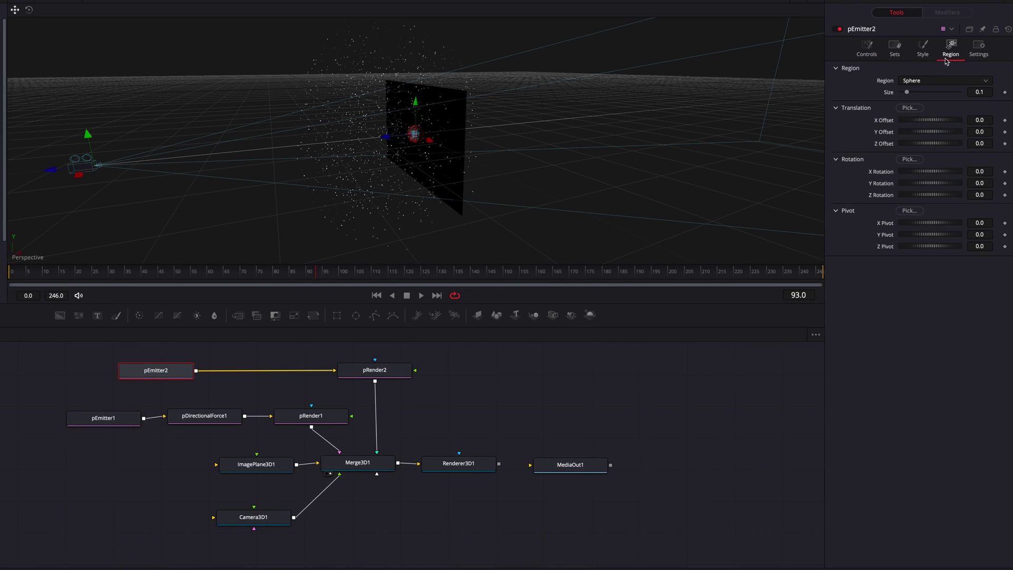
{"action": "left_click_drag", "start_coordinate": [906, 92], "coordinate": [968, 96]}
{"action": "left_click_drag", "start_coordinate": [980, 132], "coordinate": [987, 143]}
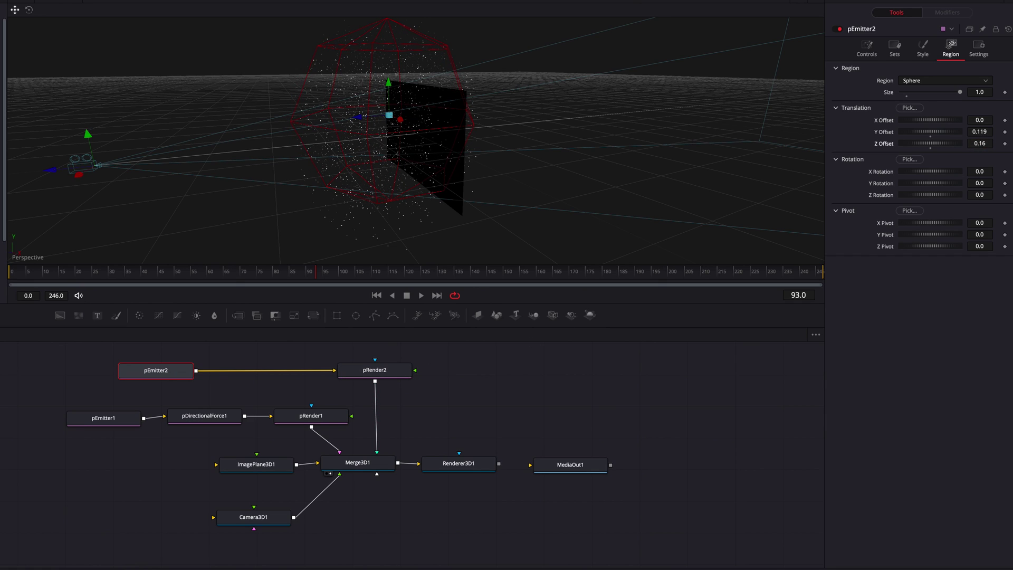
Change pEmitter2's particle style to Bitmap
{"action": "left_click", "coordinate": [921, 59]}
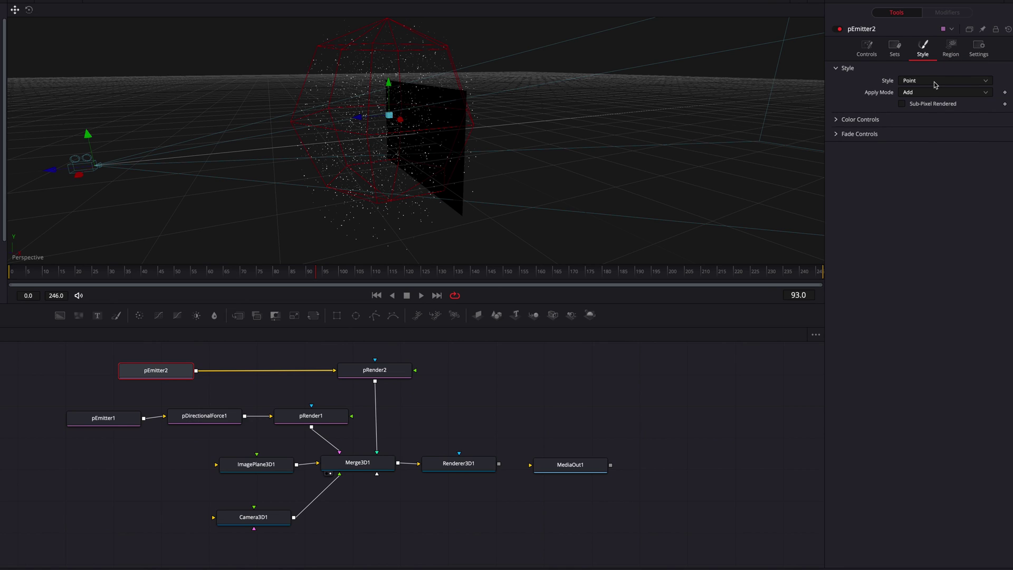
{"action": "left_click", "coordinate": [935, 82]}
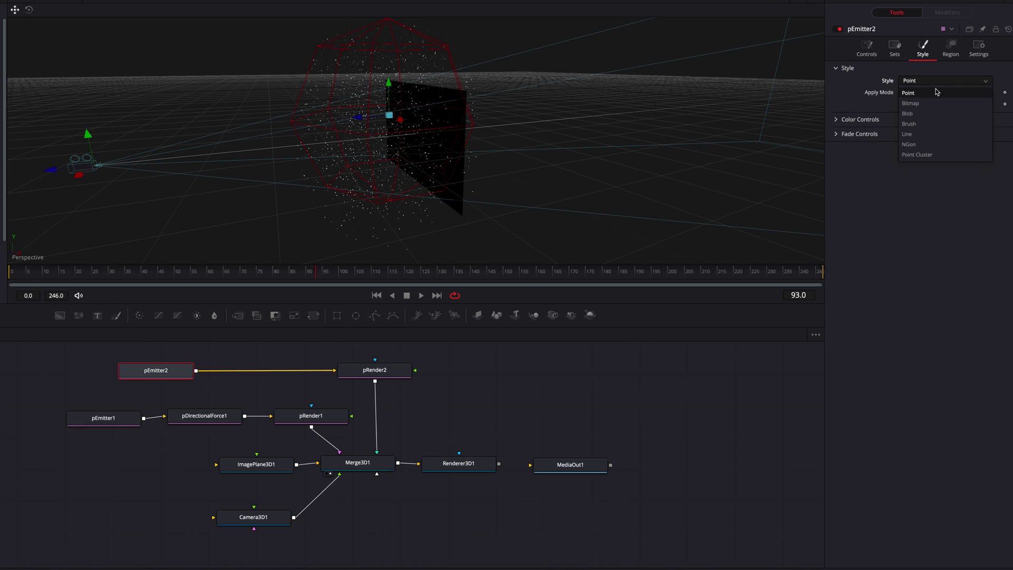
{"action": "left_click", "coordinate": [936, 106]}
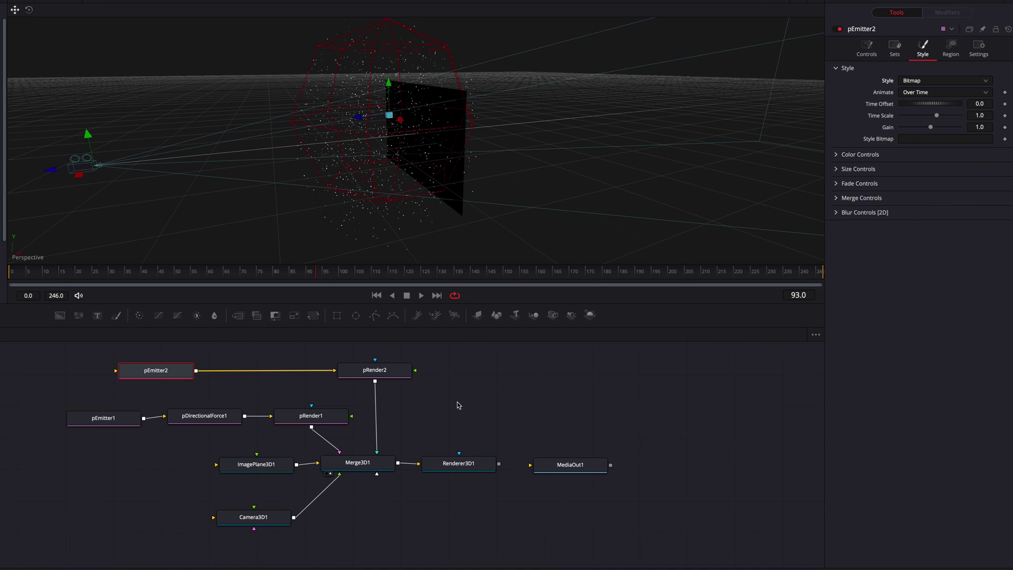
Add a Background node beside pEmitter2, mask it with an Ellipse, and view the resulting circle
{"action": "scroll", "coordinate": [463, 403], "scroll_direction": "up", "scroll_amount": 3}
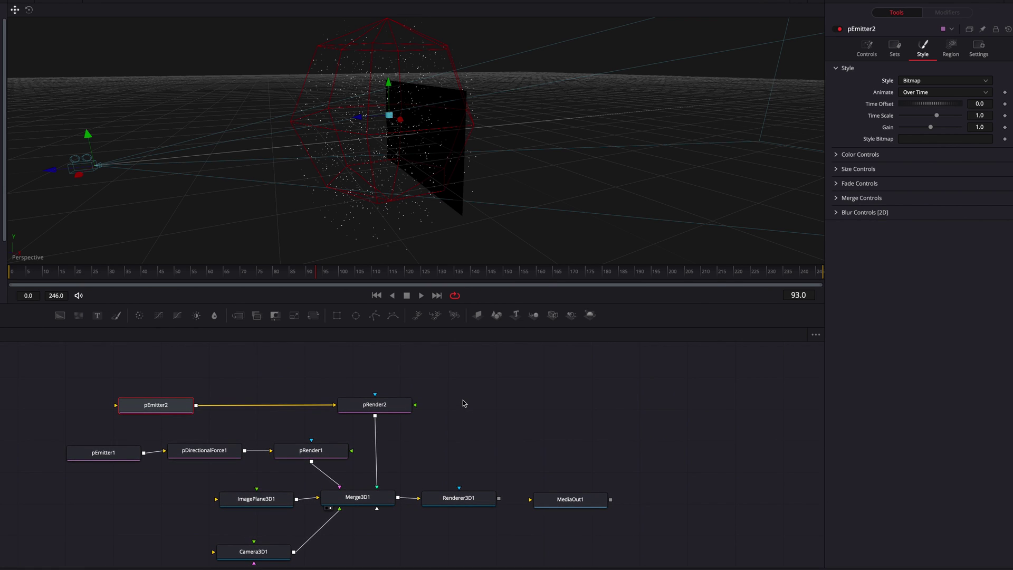
{"action": "scroll", "coordinate": [534, 403], "scroll_direction": "up", "scroll_amount": 2}
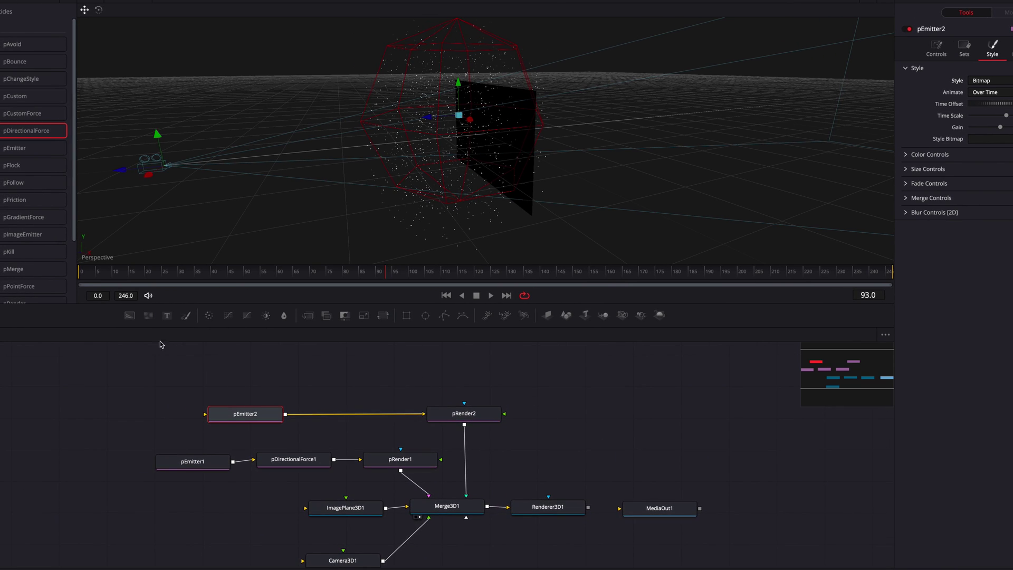
{"action": "left_click_drag", "start_coordinate": [130, 319], "coordinate": [146, 418]}
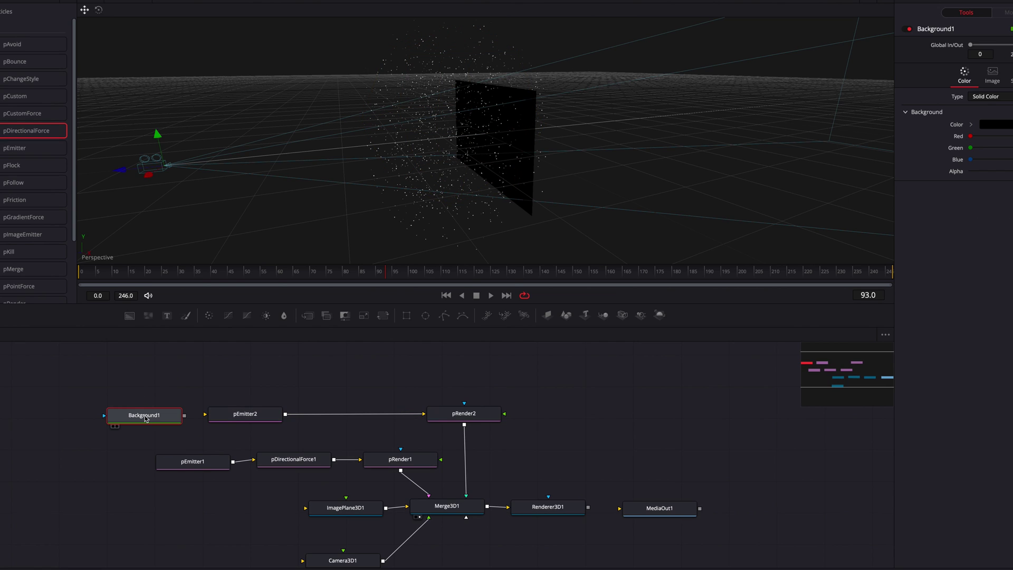
{"action": "left_click_drag", "start_coordinate": [425, 315], "coordinate": [252, 207]}
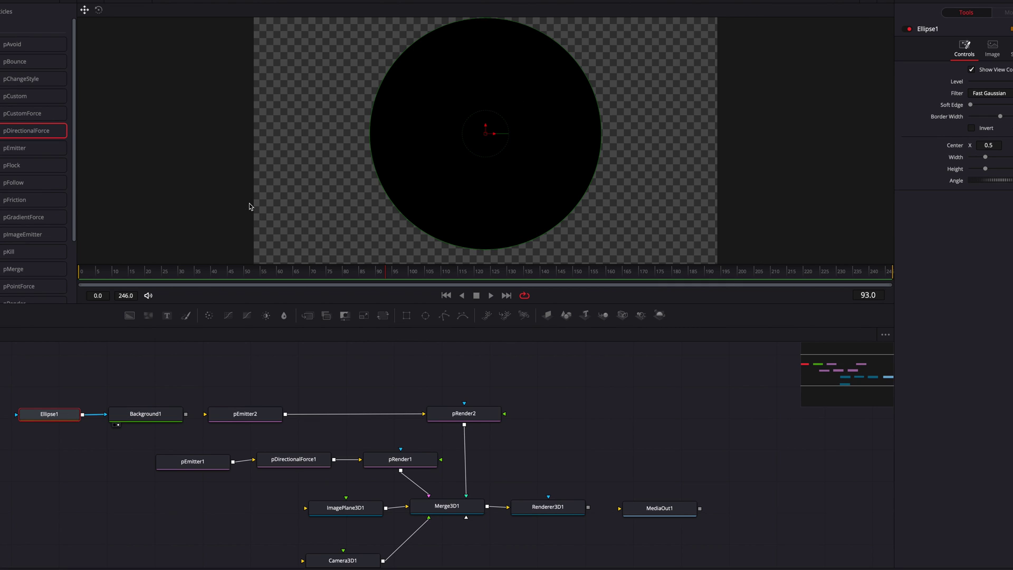
Set the masked background's color to white, connect it to pEmitter2 as its bitmap, and view Merge3D1
{"action": "left_click", "coordinate": [119, 417]}
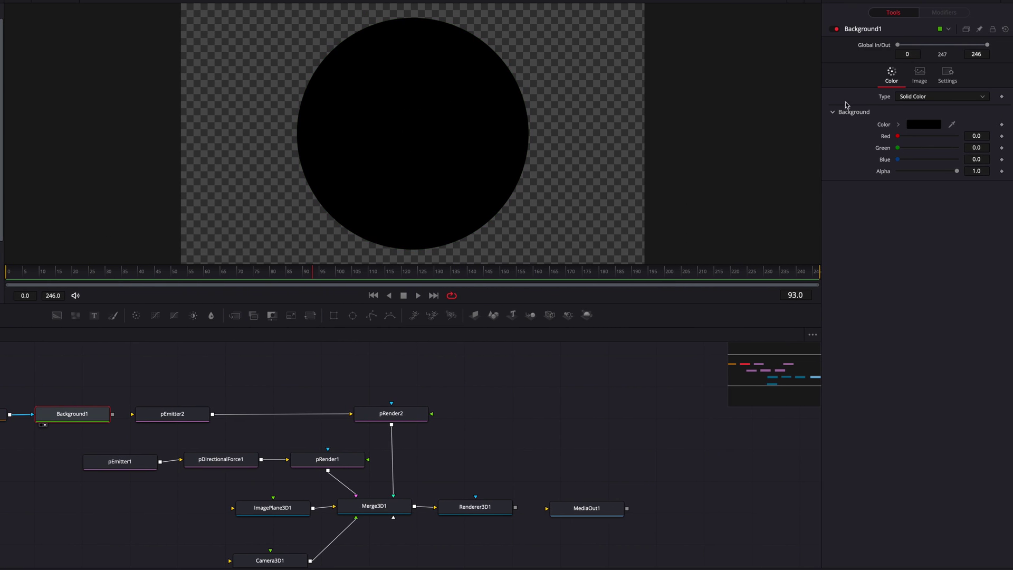
{"action": "left_click", "coordinate": [900, 129]}
{"action": "left_click", "coordinate": [897, 133]}
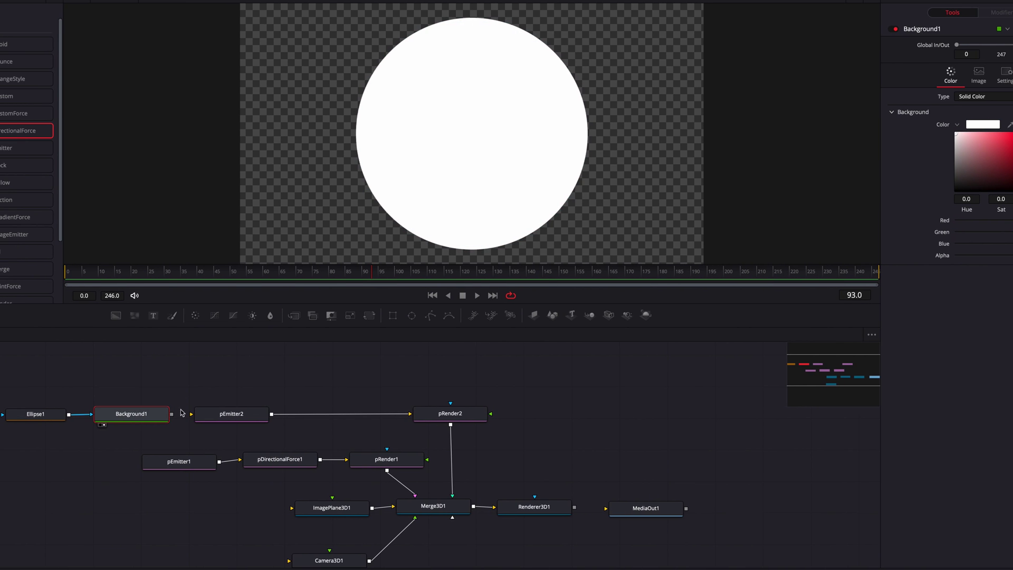
{"action": "left_click_drag", "start_coordinate": [171, 413], "coordinate": [191, 414]}
{"action": "left_click_drag", "start_coordinate": [462, 508], "coordinate": [470, 132]}
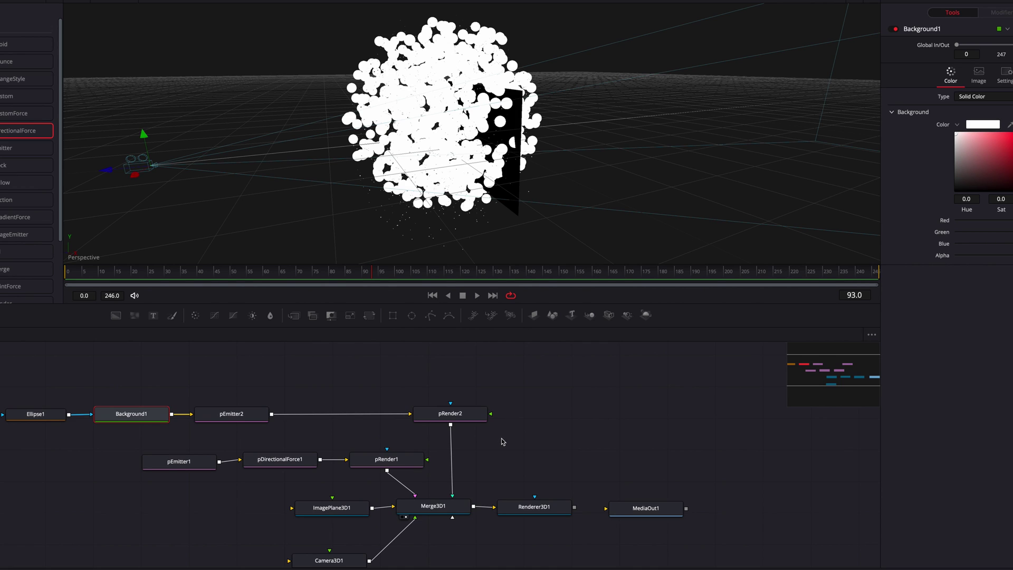
Set pEmitter2's particle size to 0.031 and size variance to 0.0512, checking the result through Renderer3D1
{"action": "left_click", "coordinate": [248, 422]}
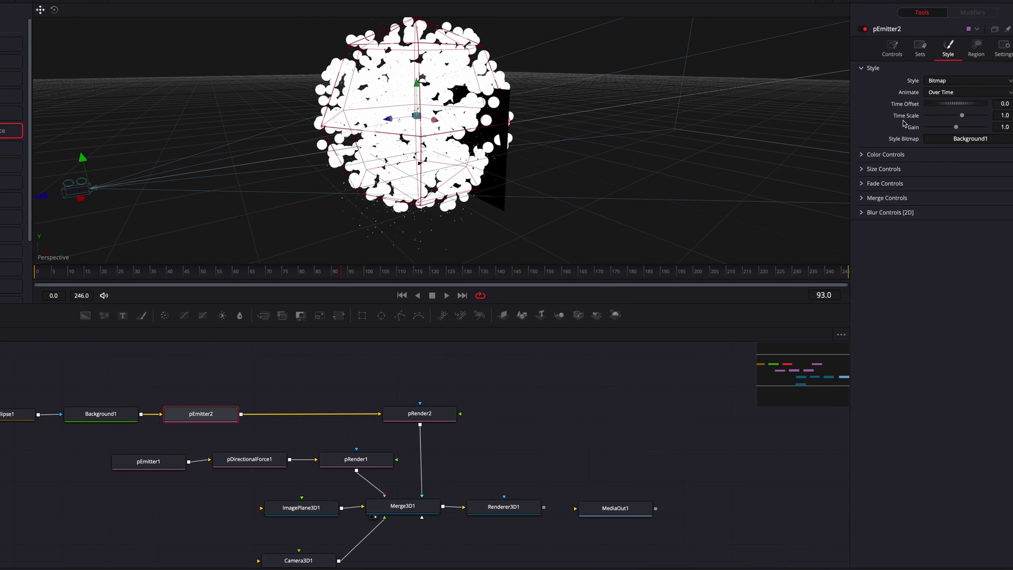
{"action": "left_click", "coordinate": [836, 169]}
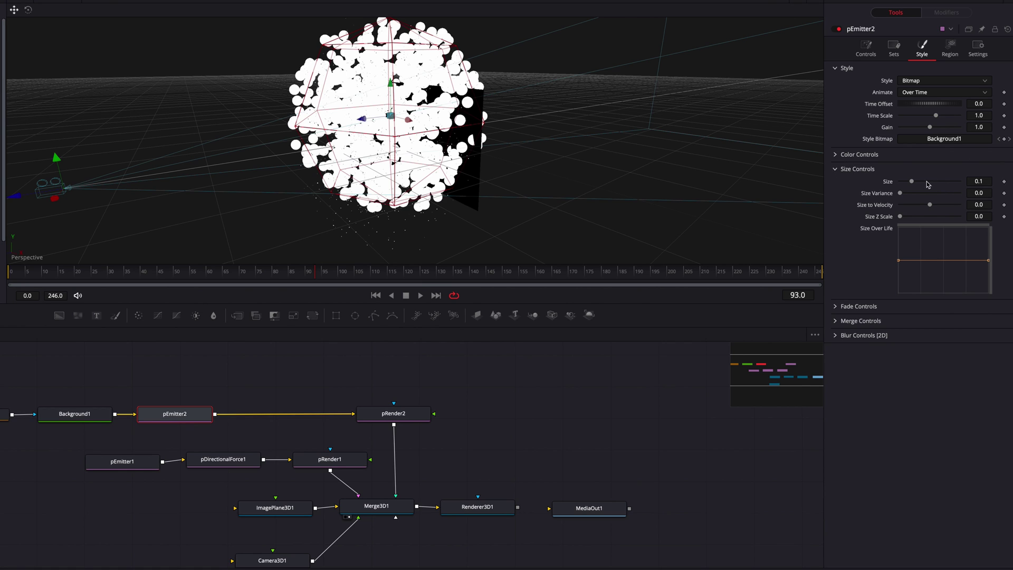
{"action": "left_click_drag", "start_coordinate": [913, 185], "coordinate": [903, 184]}
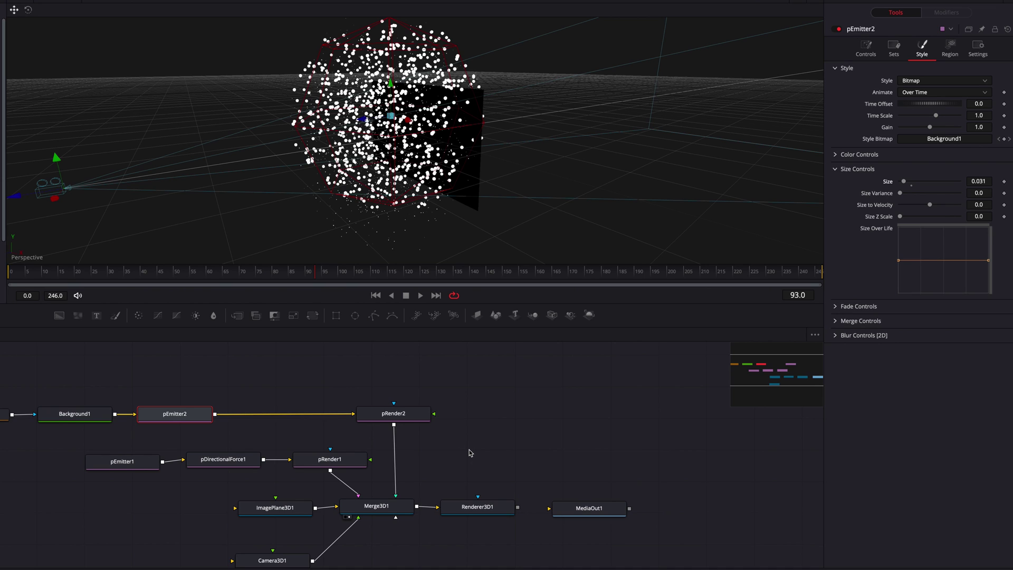
{"action": "left_click_drag", "start_coordinate": [482, 511], "coordinate": [414, 129]}
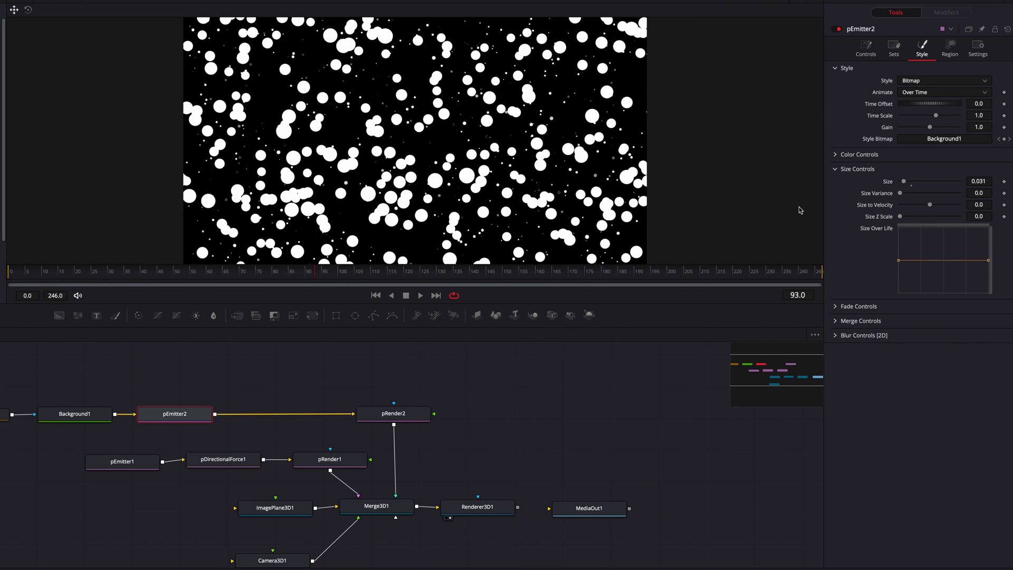
{"action": "left_click_drag", "start_coordinate": [900, 194], "coordinate": [906, 195]}
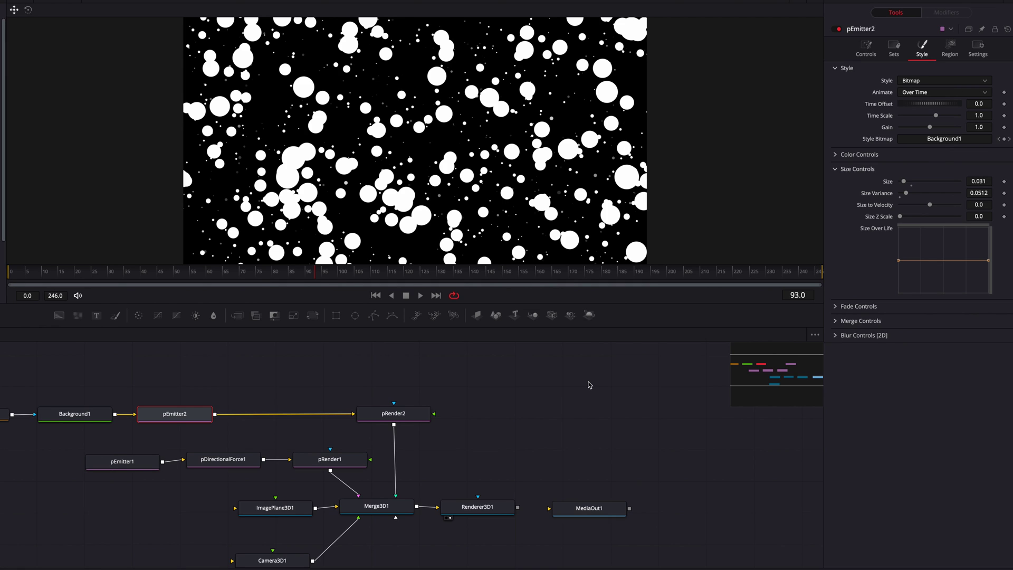
Reduce pEmitter2's number of particles to 0.7 and check frames 176 and 91
{"action": "left_click", "coordinate": [866, 50]}
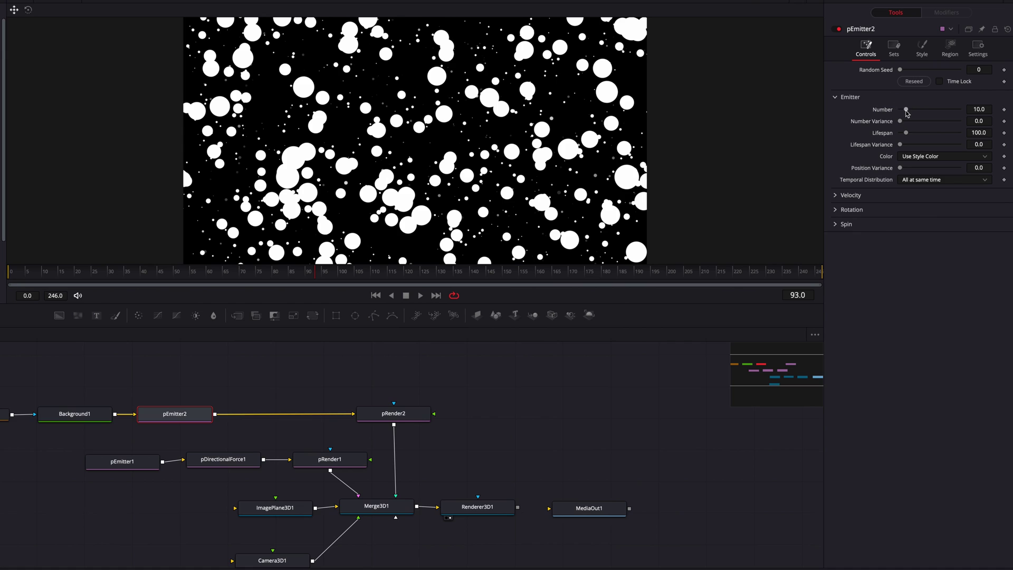
{"action": "left_click_drag", "start_coordinate": [907, 111], "coordinate": [901, 111]}
{"action": "left_click", "coordinate": [590, 272]}
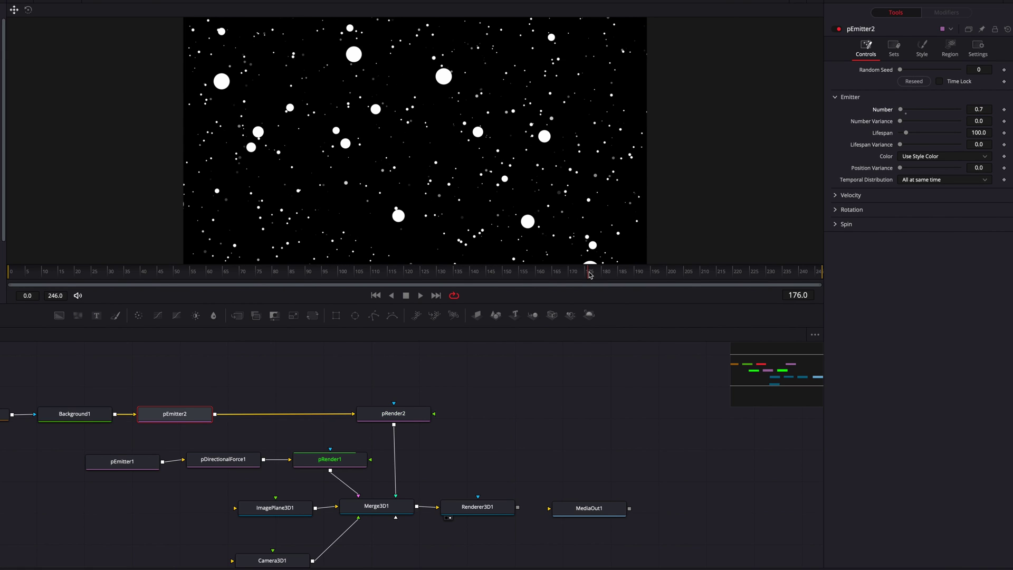
{"action": "left_click", "coordinate": [310, 276]}
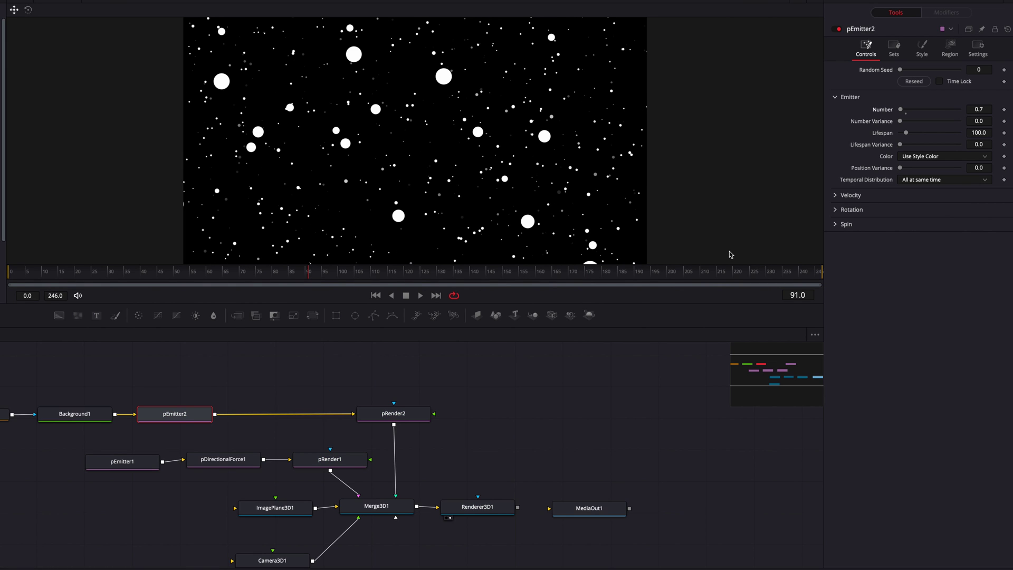
Set pEmitter2's lifespan to 126 and its temporal distribution to Randomly distributed, and preview the playback
{"action": "left_click_drag", "start_coordinate": [906, 133], "coordinate": [908, 135]}
{"action": "left_click", "coordinate": [949, 180]}
{"action": "left_click", "coordinate": [946, 202]}
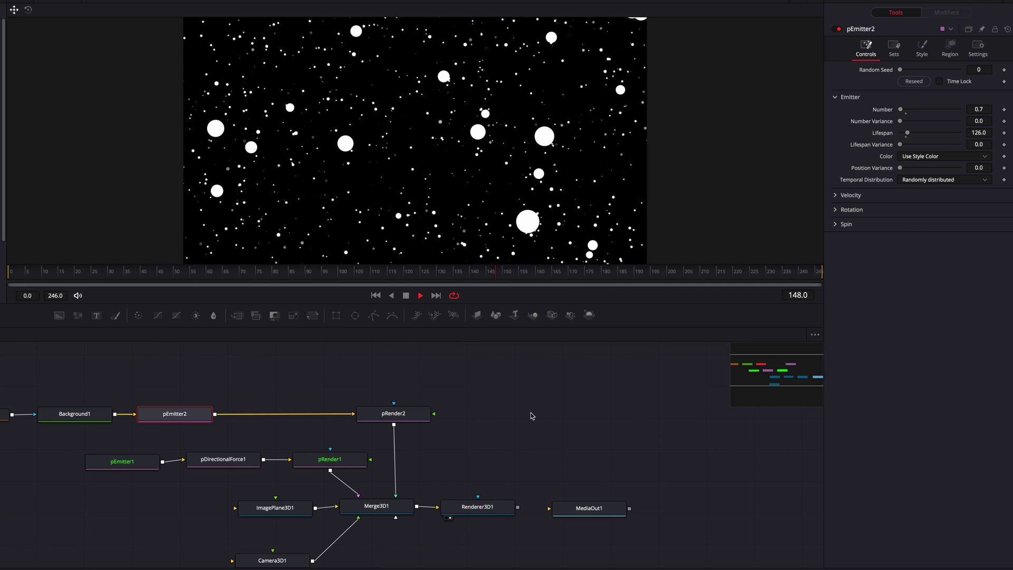
{"action": "key", "text": "space"}
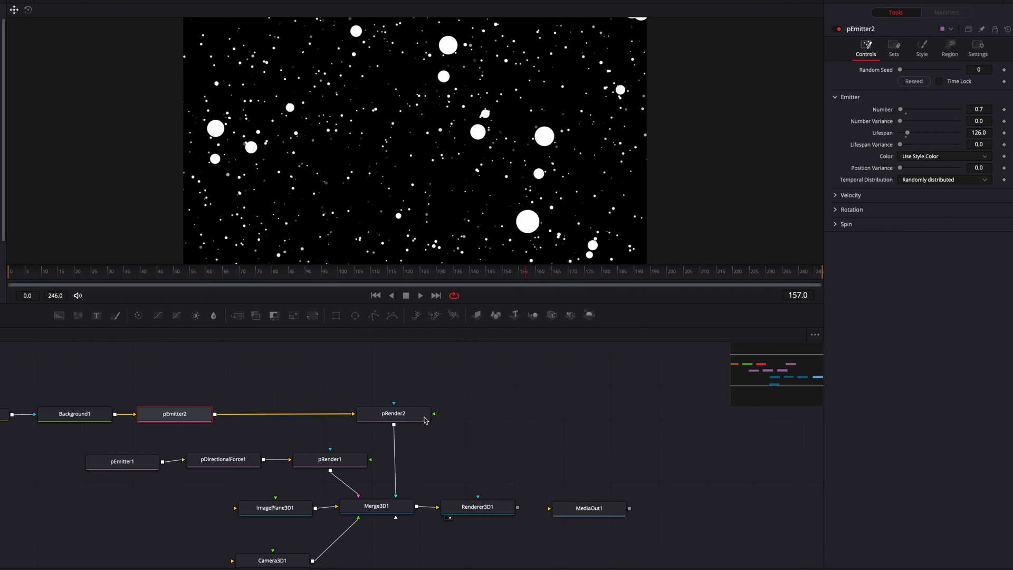
Go to frame 0 and set pRender2 to pre-generate 100 frames
{"action": "left_click", "coordinate": [32, 274]}
{"action": "left_click", "coordinate": [11, 274]}
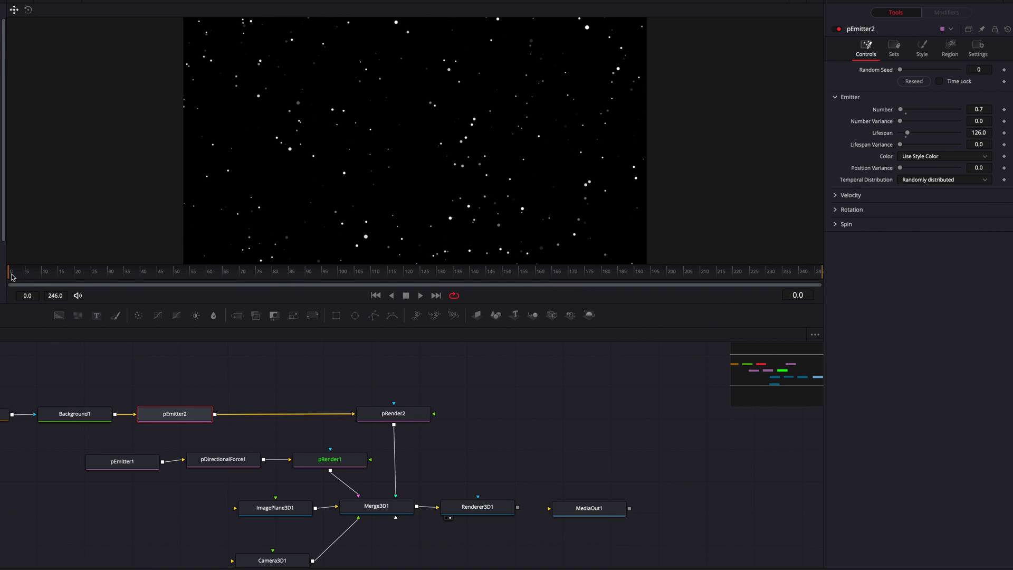
{"action": "left_click", "coordinate": [410, 417]}
{"action": "left_click_drag", "start_coordinate": [901, 214], "coordinate": [959, 213]}
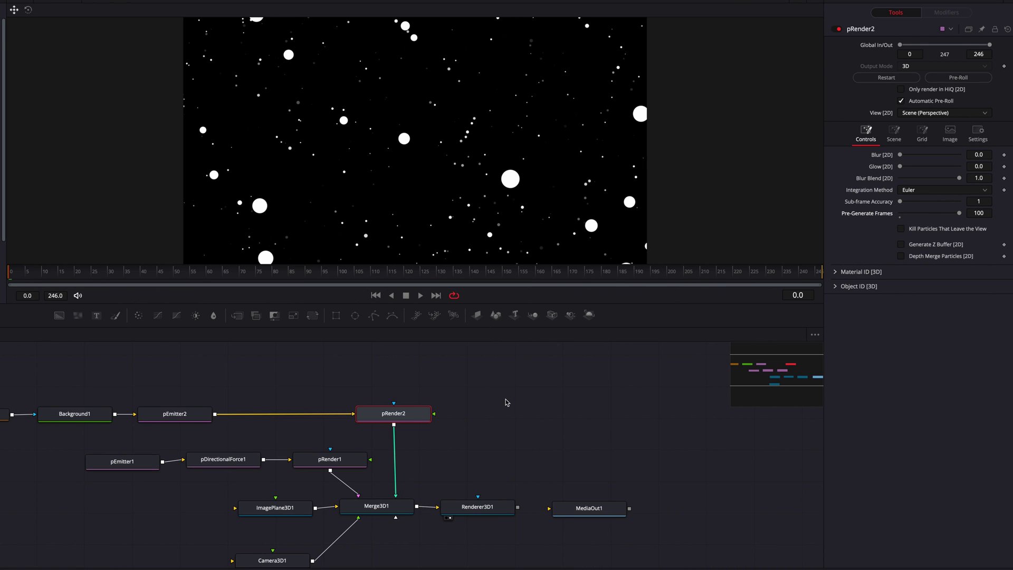
Set pEmitter2's fade in to 0.122 and fade out to 0.872, and preview the playback
{"action": "left_click", "coordinate": [166, 418]}
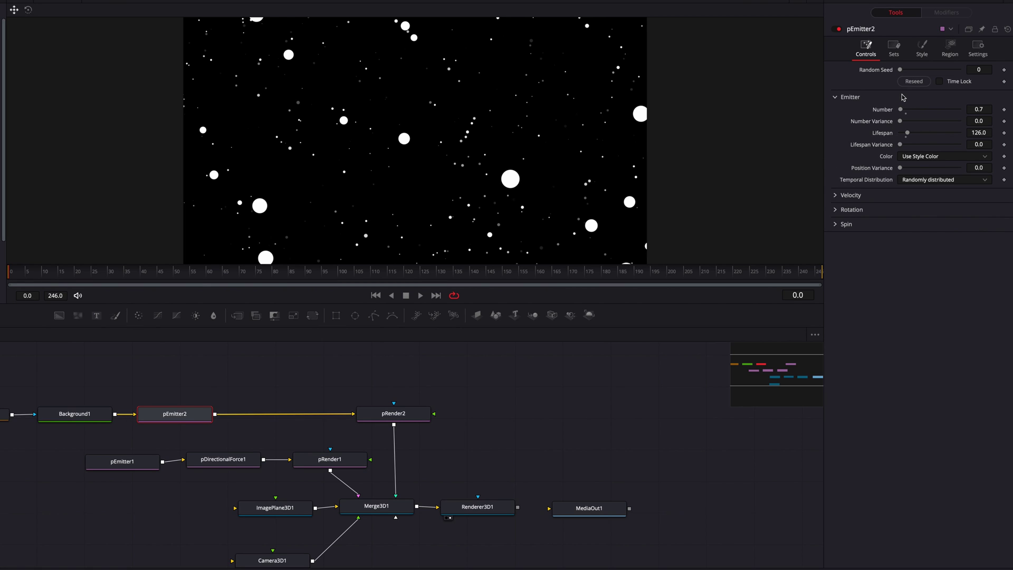
{"action": "left_click", "coordinate": [925, 57]}
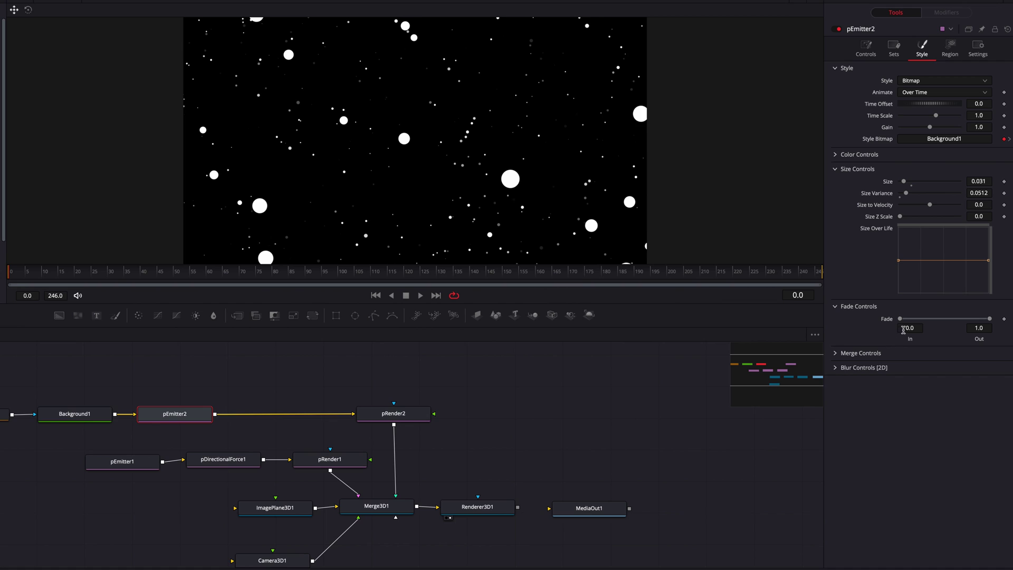
{"action": "left_click_drag", "start_coordinate": [900, 320], "coordinate": [909, 321]}
{"action": "left_click_drag", "start_coordinate": [990, 320], "coordinate": [981, 321]}
{"action": "key", "text": "space"}
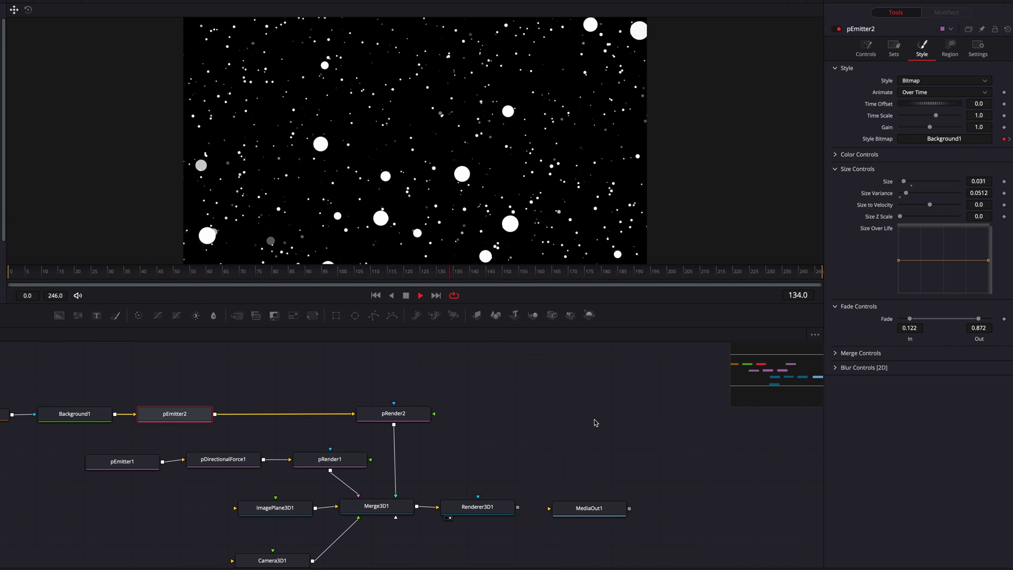
{"action": "key", "text": "space"}
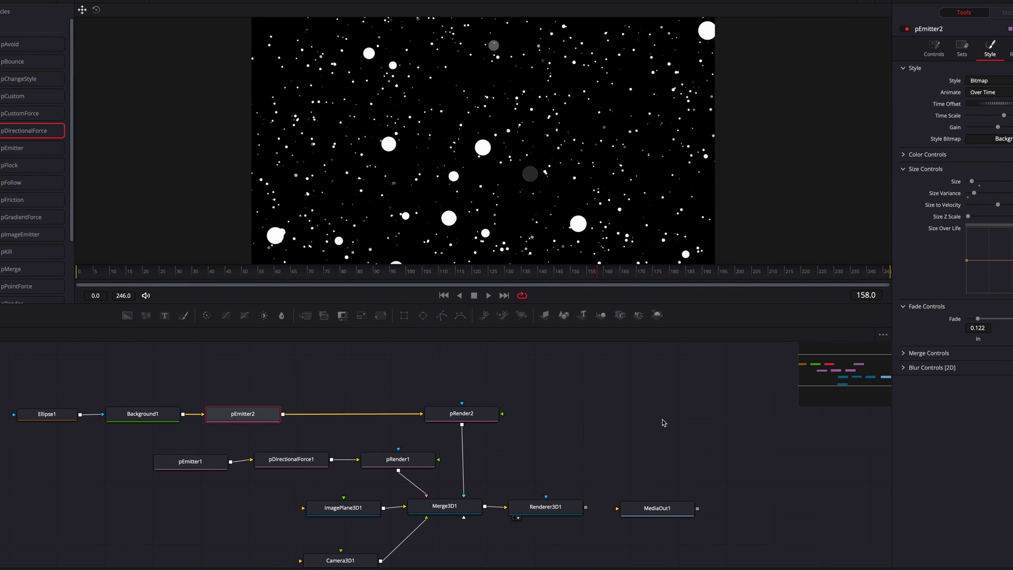
Lower the level of the Ellipse1 mask to about 0.09 to make the large circular particles faint
{"action": "left_click", "coordinate": [50, 420]}
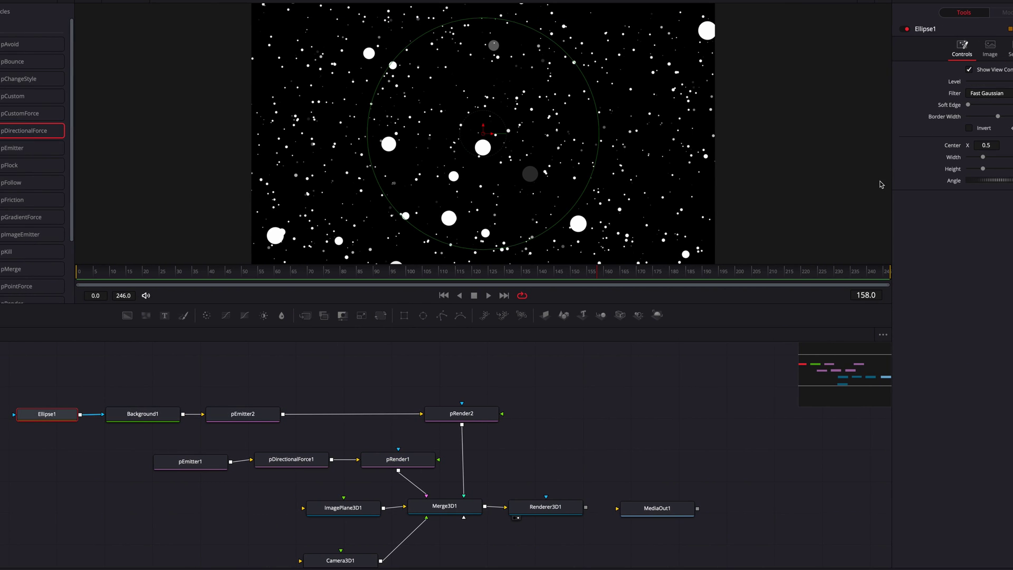
{"action": "left_click_drag", "start_coordinate": [961, 82], "coordinate": [907, 83]}
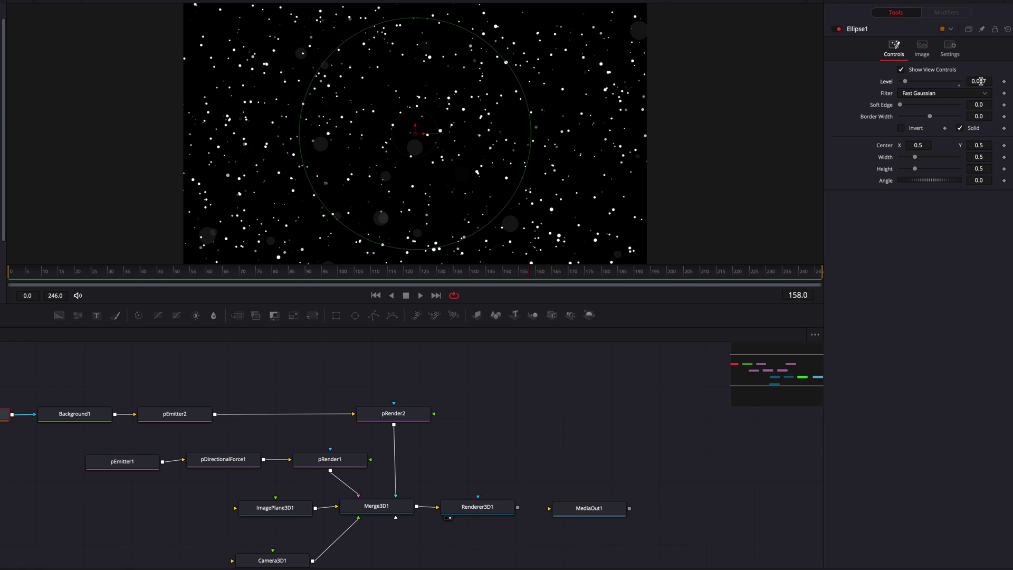
{"action": "left_click_drag", "start_coordinate": [980, 81], "coordinate": [983, 81]}
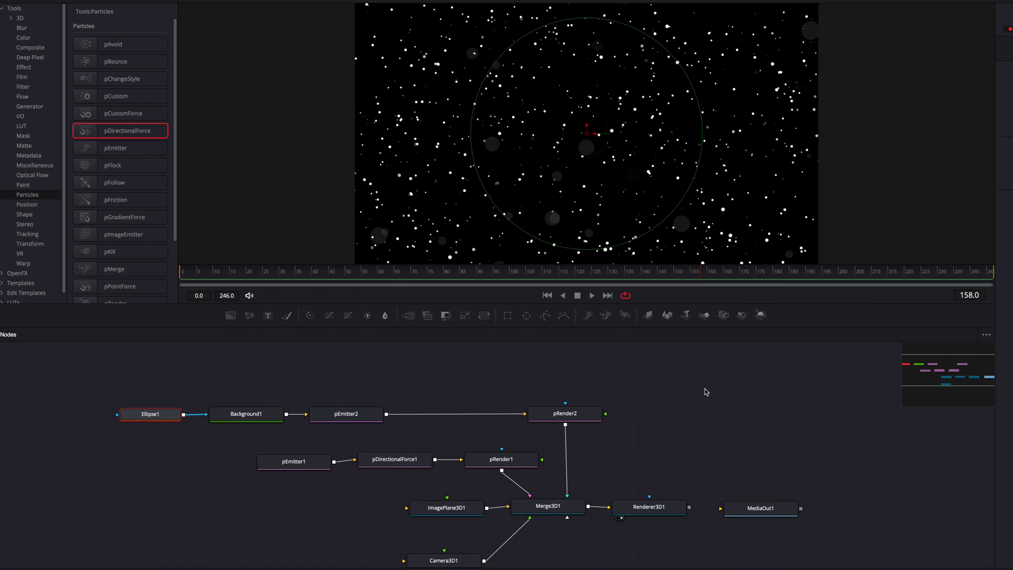
Insert a pDirectionalForce node between pEmitter2 and pRender2 and set its strength to 0
{"action": "left_click_drag", "start_coordinate": [138, 133], "coordinate": [454, 417]}
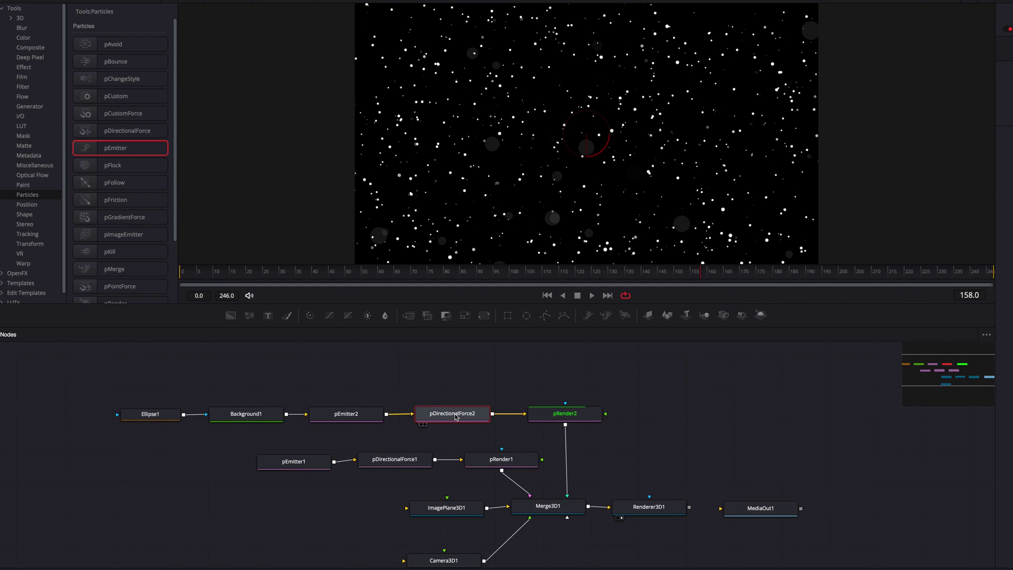
{"action": "double_click", "coordinate": [979, 93]}
{"action": "type", "text": "0"}
{"action": "key", "text": "Return"}
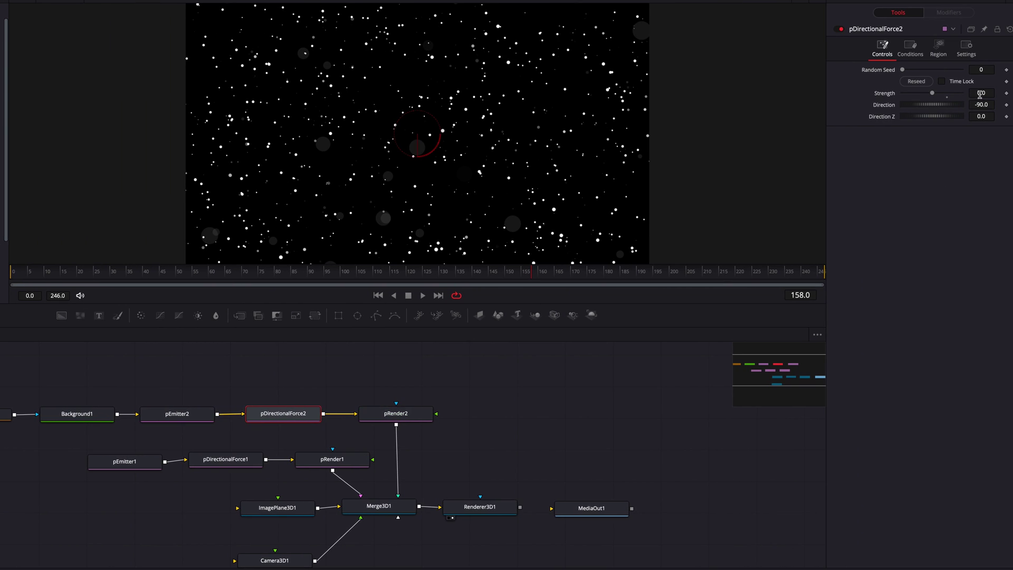
Try a strength of 0.003 on pDirectionalForce2 and preview the playback
{"action": "double_click", "coordinate": [980, 94]}
{"action": "type", "text": "0.0005"}
{"action": "key", "text": "Return"}
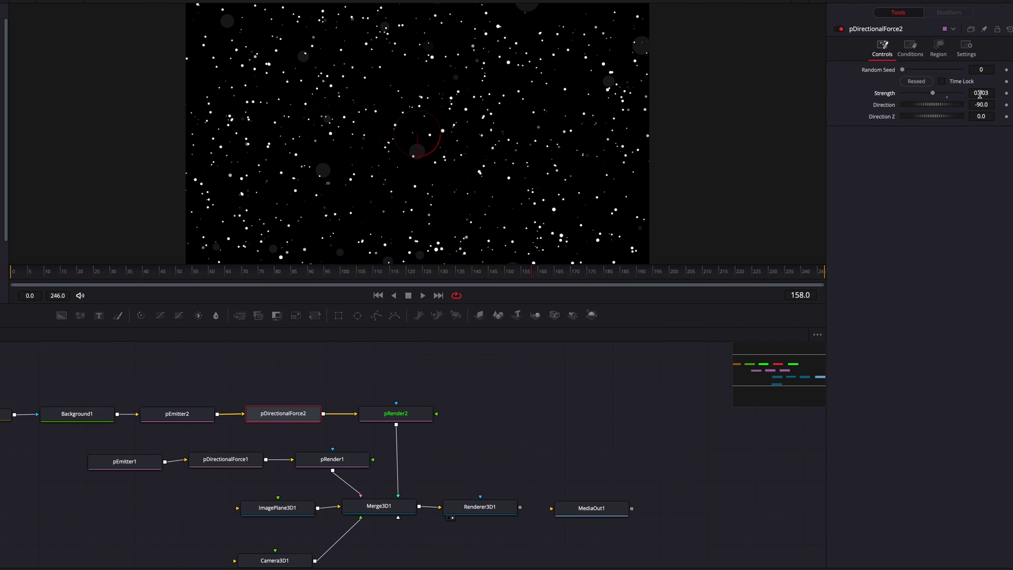
{"action": "key", "text": "space"}
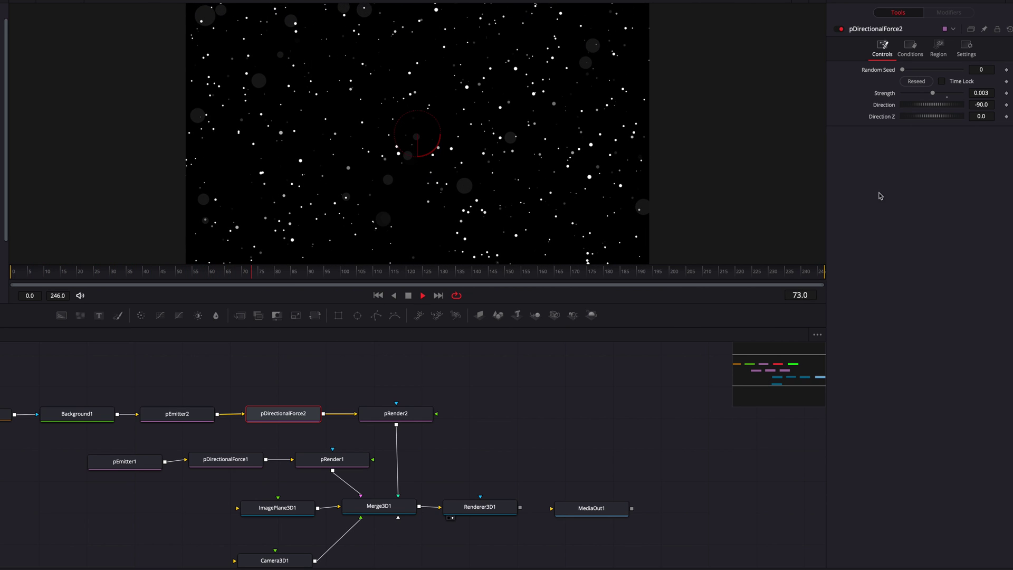
Set pDirectionalForce2's strength to 0.0023 and preview the playback
{"action": "left_click", "coordinate": [981, 93]}
{"action": "type", "text": "0.0028"}
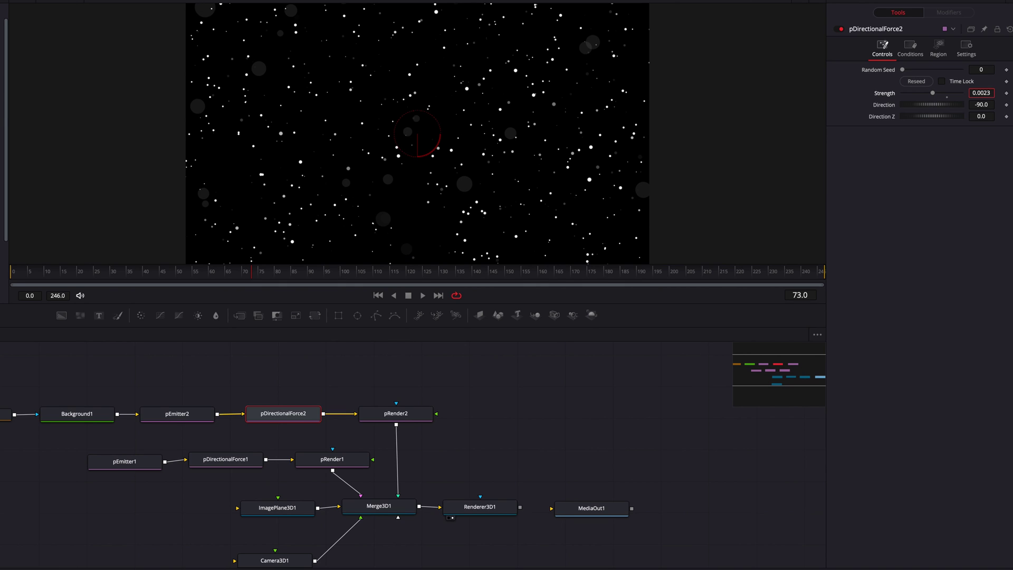
{"action": "key", "text": "Return"}
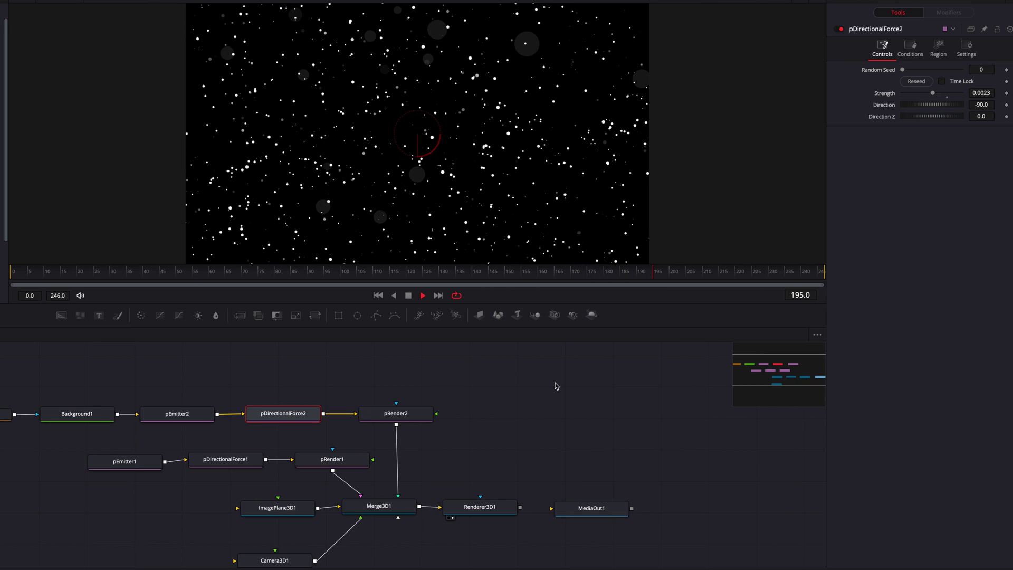
{"action": "key", "text": "space"}
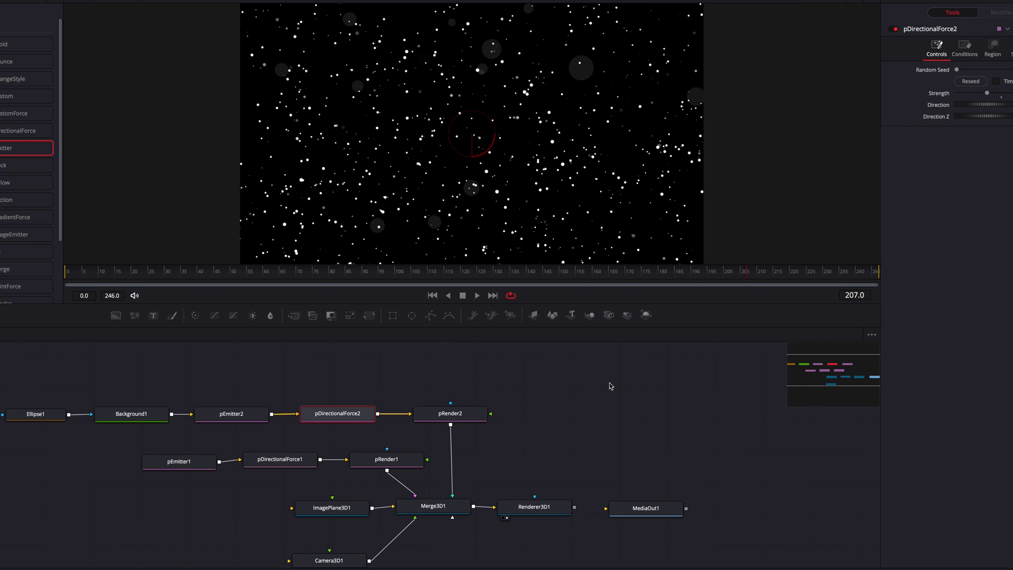
With Merge3D1 in the viewer, add a Point Light connected to it and move the light away from the image plane towards the camera
{"action": "scroll", "coordinate": [559, 435], "scroll_direction": "down", "scroll_amount": 3}
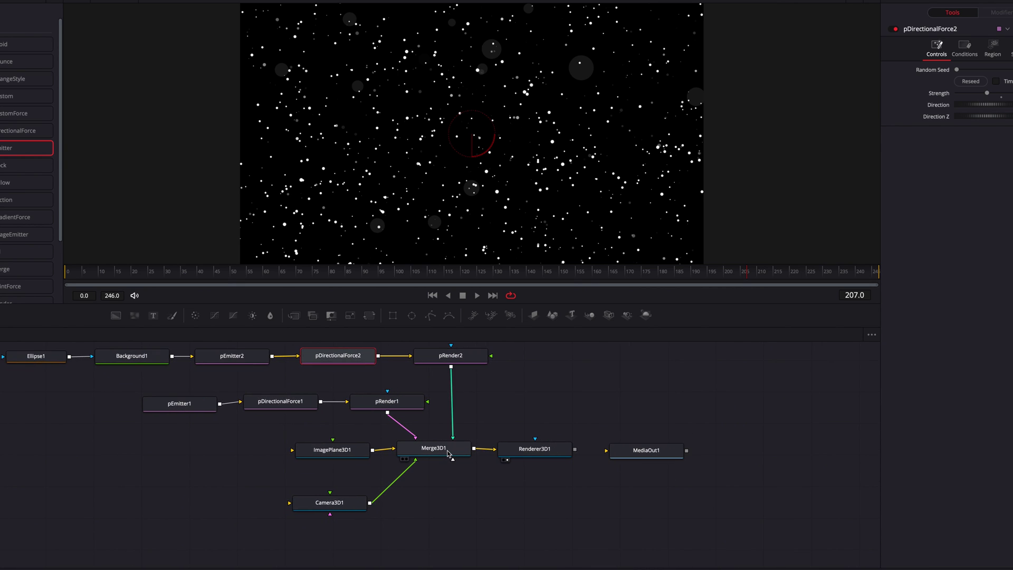
{"action": "key", "text": "1"}
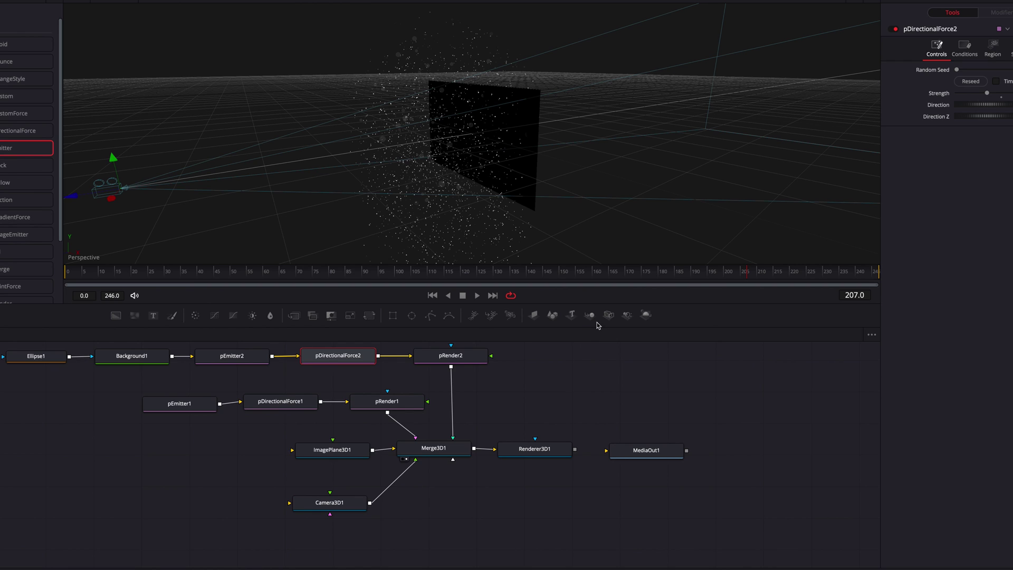
{"action": "left_click", "coordinate": [21, 18]}
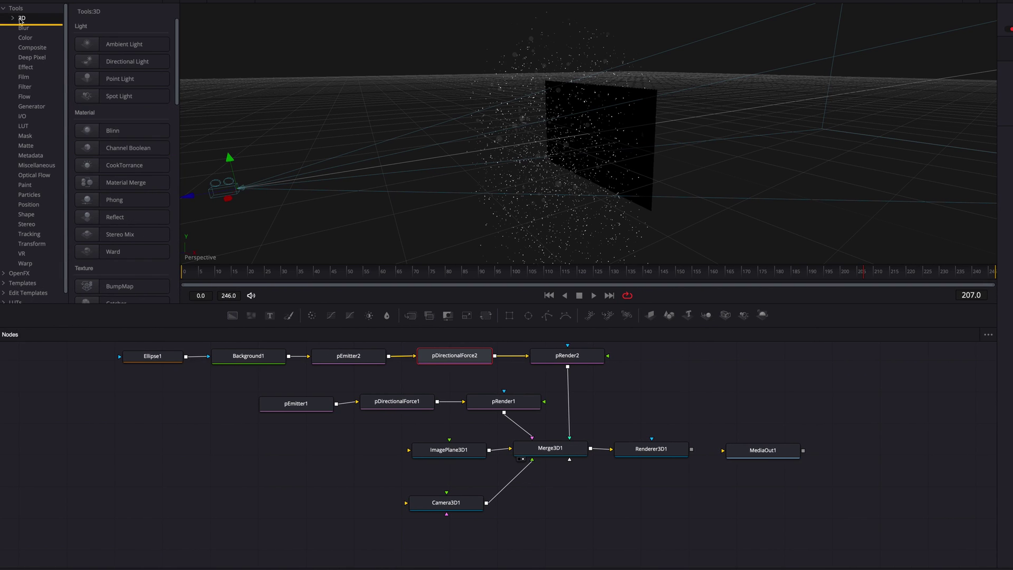
{"action": "left_click_drag", "start_coordinate": [127, 79], "coordinate": [565, 456]}
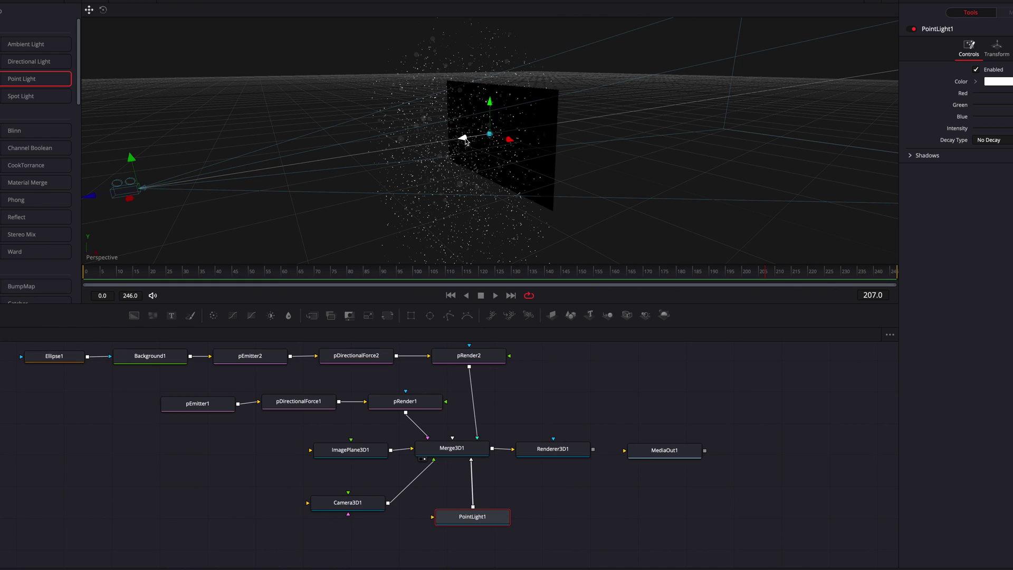
{"action": "left_click_drag", "start_coordinate": [464, 140], "coordinate": [223, 153]}
{"action": "left_click_drag", "start_coordinate": [295, 175], "coordinate": [293, 174]}
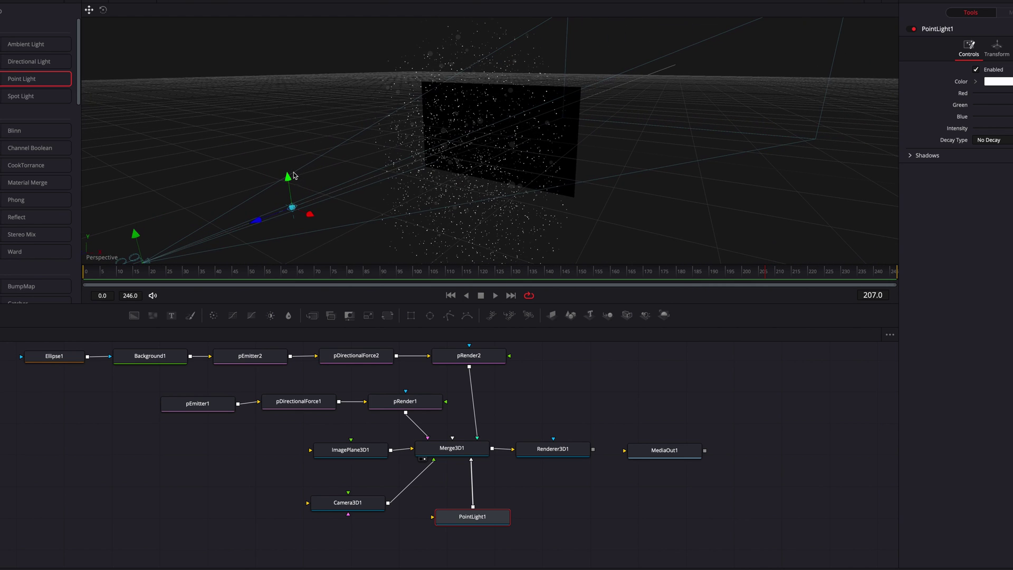
Turn on Lighting in the 3D view and inspect the lit image plane from another angle
{"action": "right_click", "coordinate": [534, 138]}
{"action": "mouse_move", "coordinate": [571, 174]}
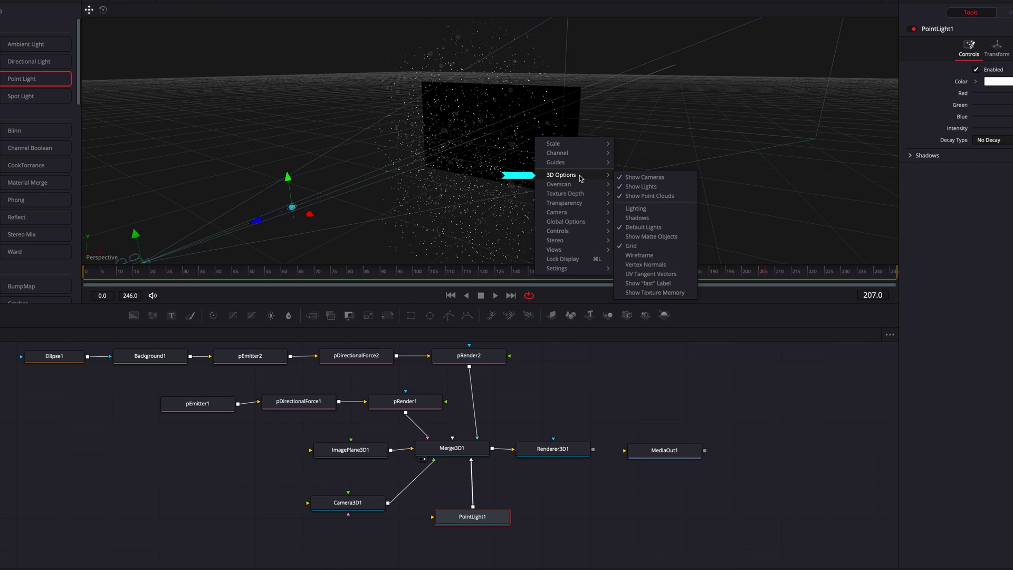
{"action": "left_click", "coordinate": [674, 210]}
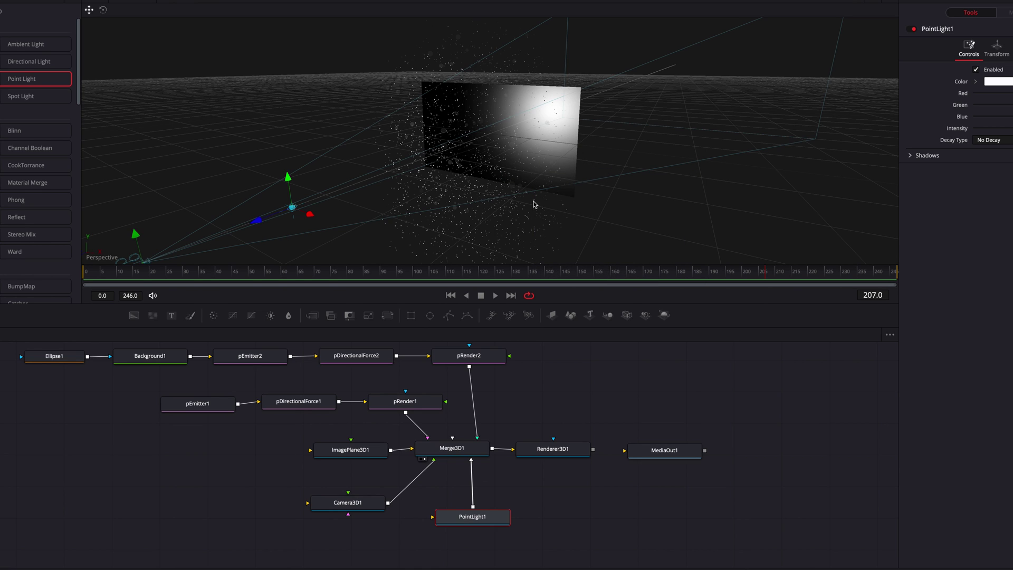
{"action": "left_click_drag", "start_coordinate": [533, 204], "coordinate": [532, 204]}
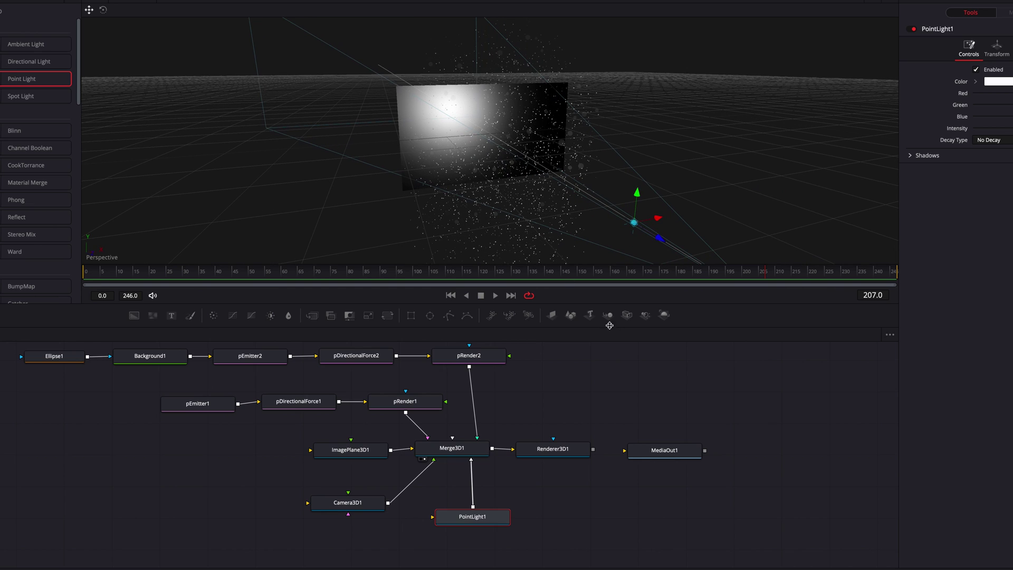
View Renderer3D1's output and enable Lighting in its settings
{"action": "key", "text": "1"}
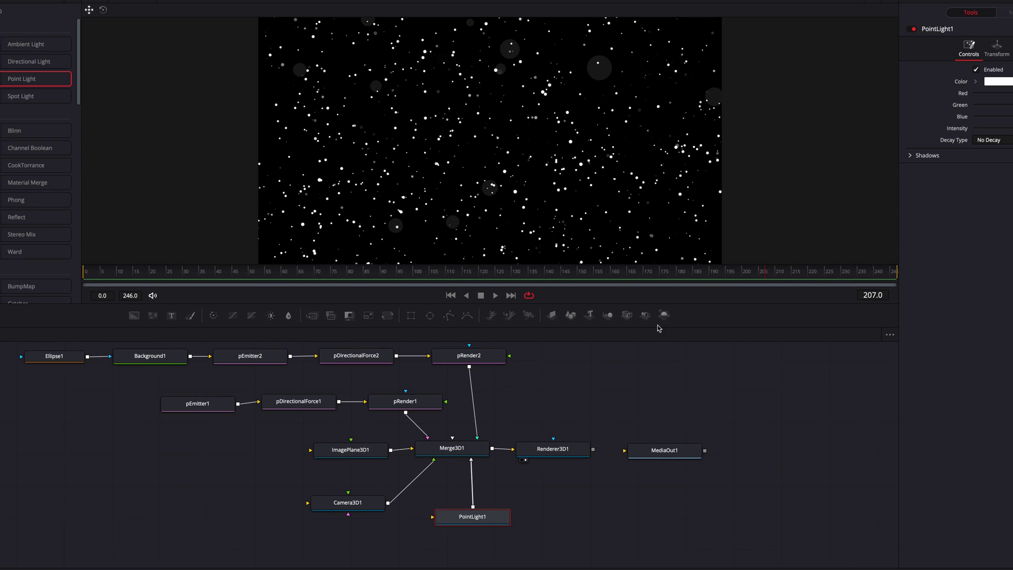
{"action": "left_click", "coordinate": [566, 454]}
{"action": "left_click", "coordinate": [961, 181]}
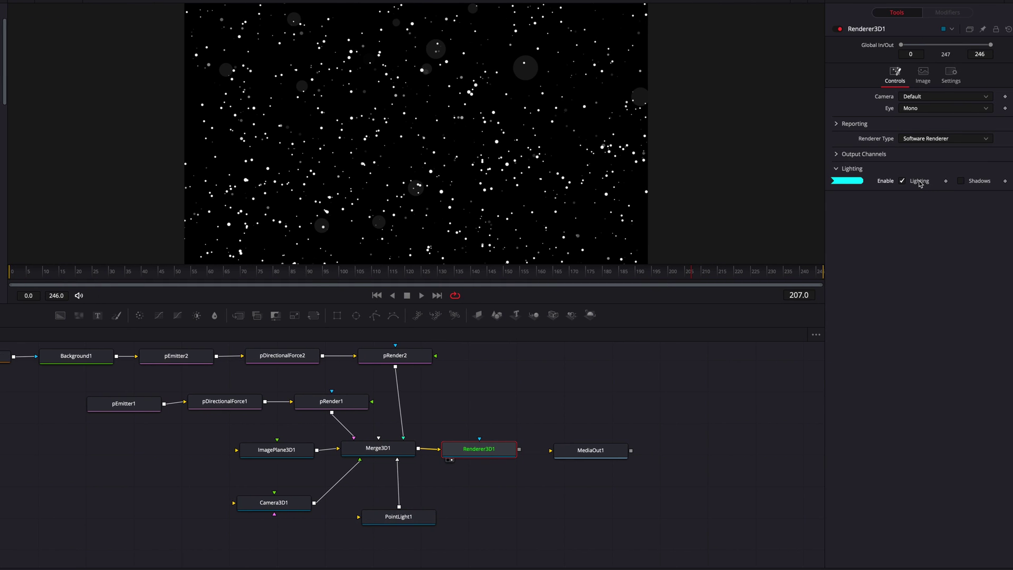
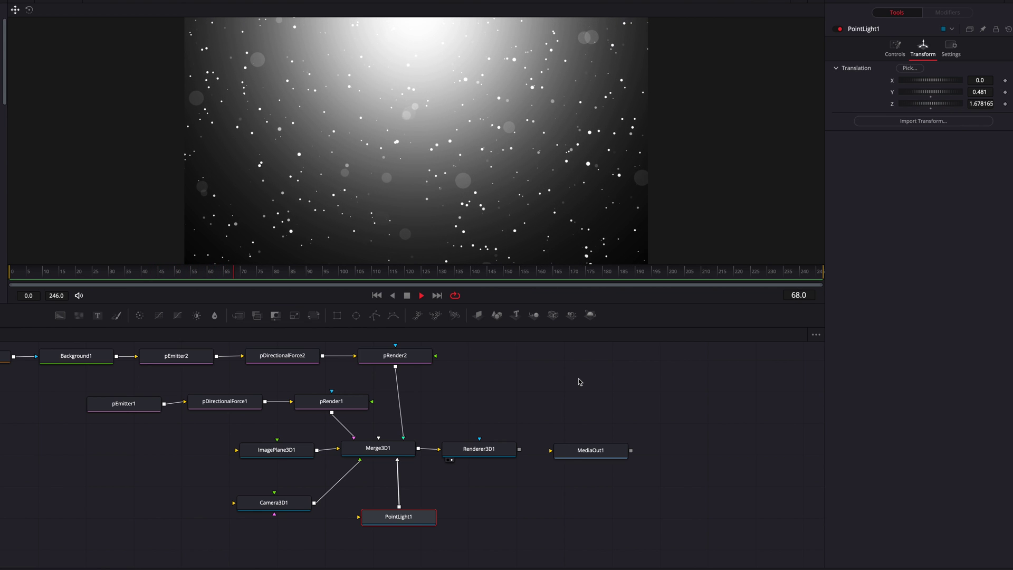
Stop the playback and change PointLight1's color to golden yellow with hue 0.128, saturation 1.0 and value 1.0
{"action": "key", "text": "space"}
{"action": "left_click_drag", "start_coordinate": [427, 518], "coordinate": [419, 517]}
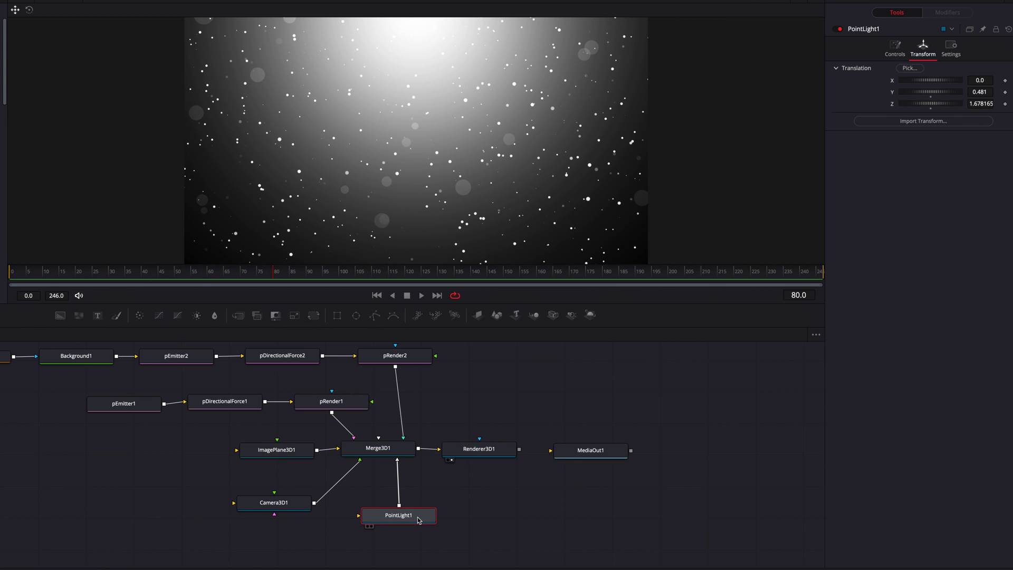
{"action": "left_click", "coordinate": [890, 51]}
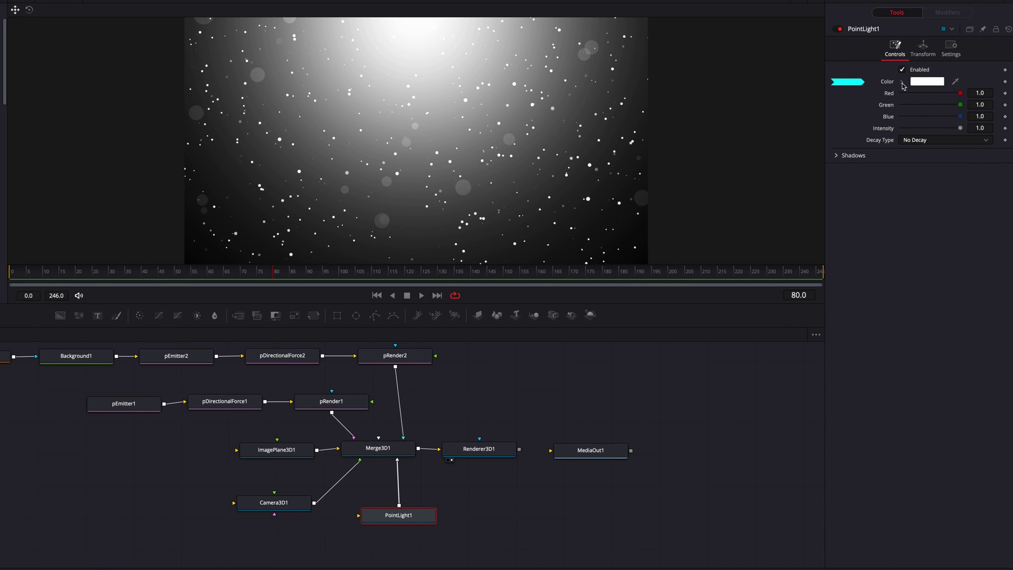
{"action": "left_click", "coordinate": [902, 83]}
{"action": "left_click", "coordinate": [991, 98]}
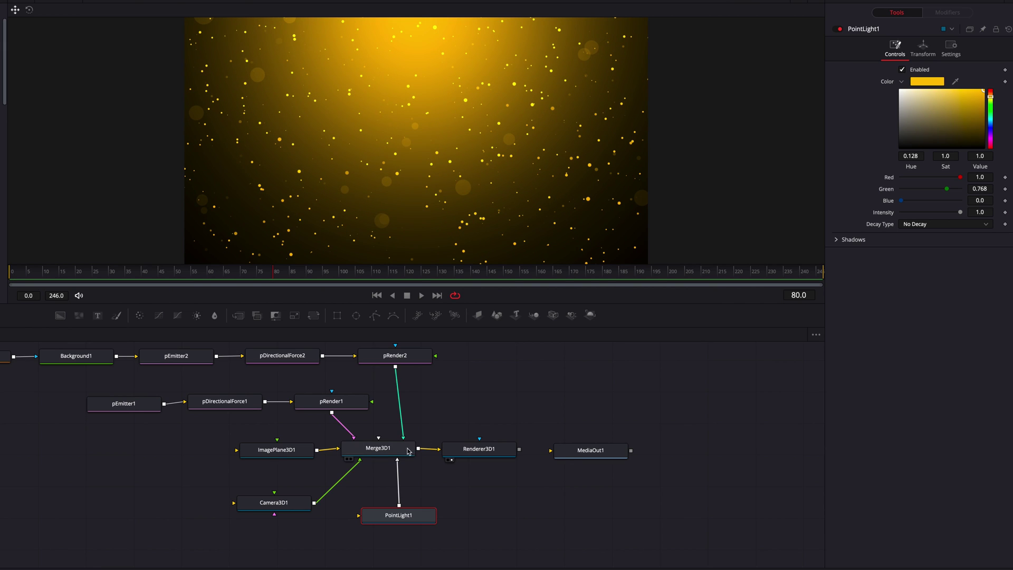
Set PointLight1's decay type to Linear with a decay rate of 0.4179, and preview the playback
{"action": "left_click", "coordinate": [933, 226]}
{"action": "left_click", "coordinate": [936, 244]}
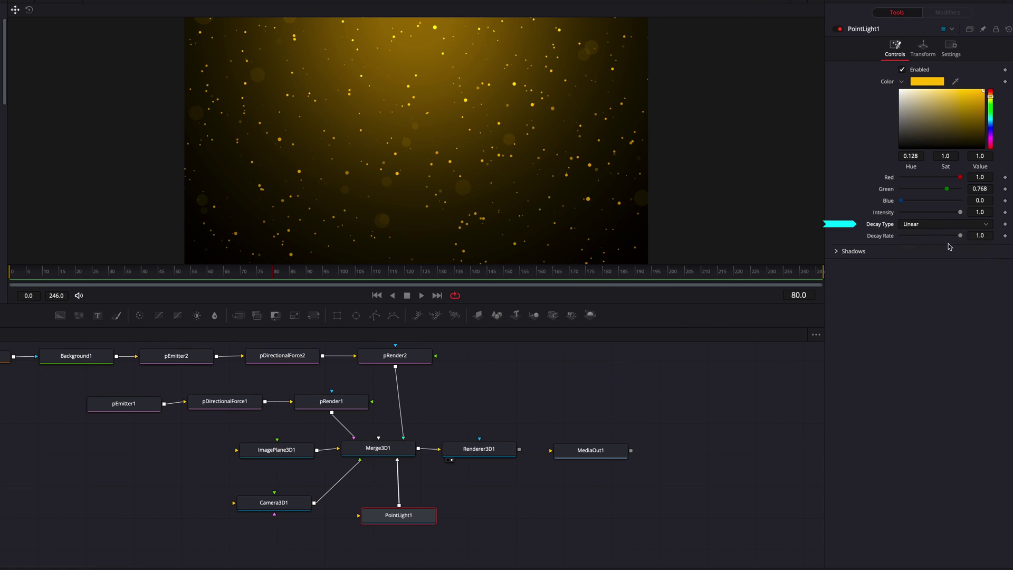
{"action": "left_click_drag", "start_coordinate": [961, 236], "coordinate": [925, 238]}
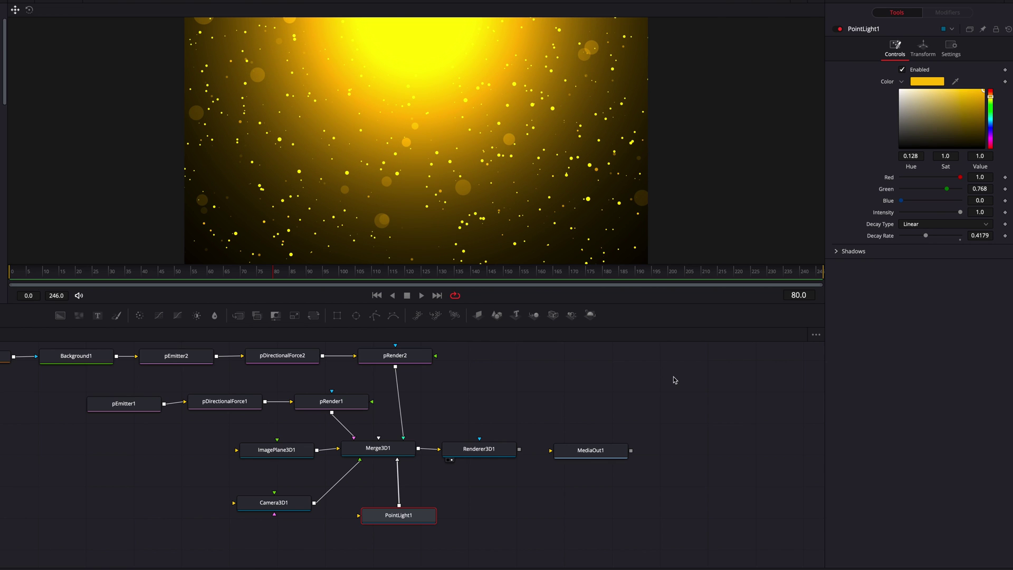
{"action": "key", "text": "space"}
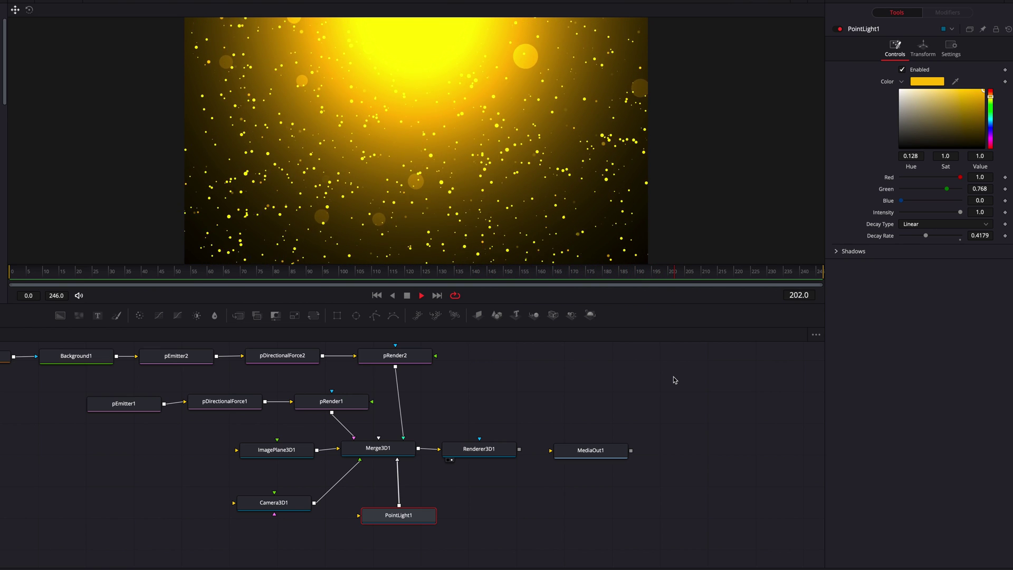
{"action": "key", "text": "space"}
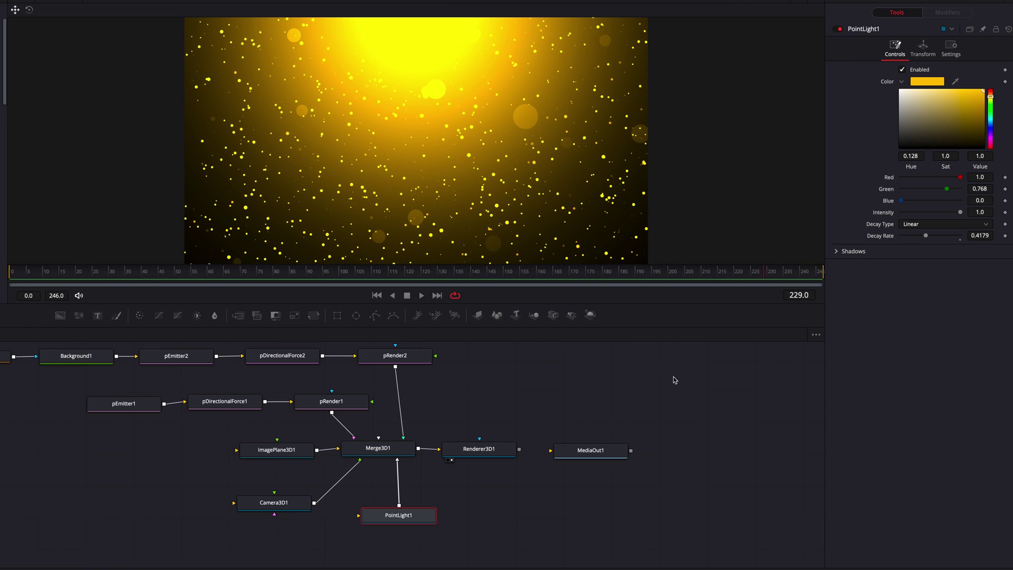
Move MediaOut1 away to make room and add a Rays effect to Renderer3D1's output
{"action": "left_click_drag", "start_coordinate": [604, 446], "coordinate": [686, 446]}
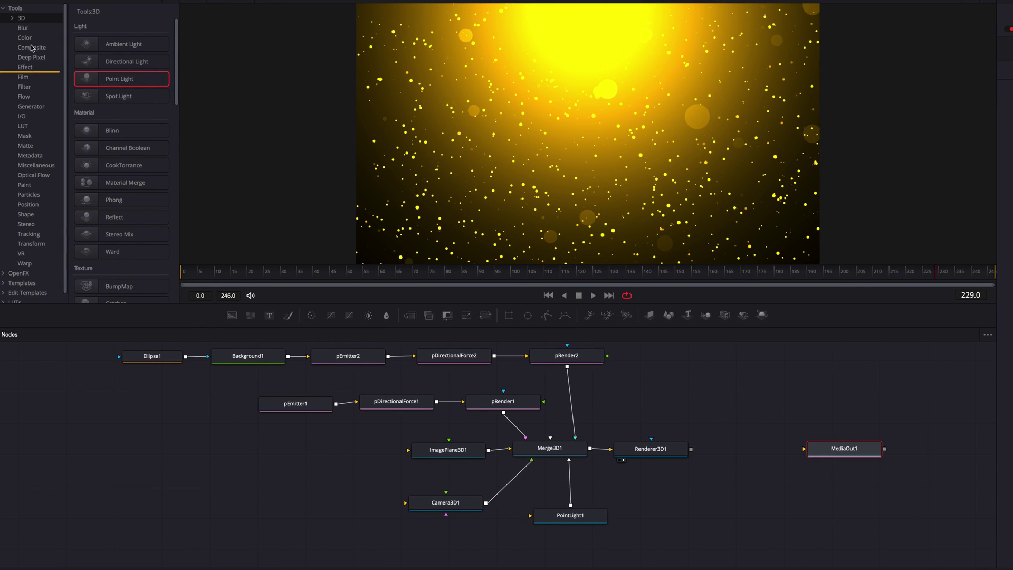
{"action": "left_click", "coordinate": [27, 71]}
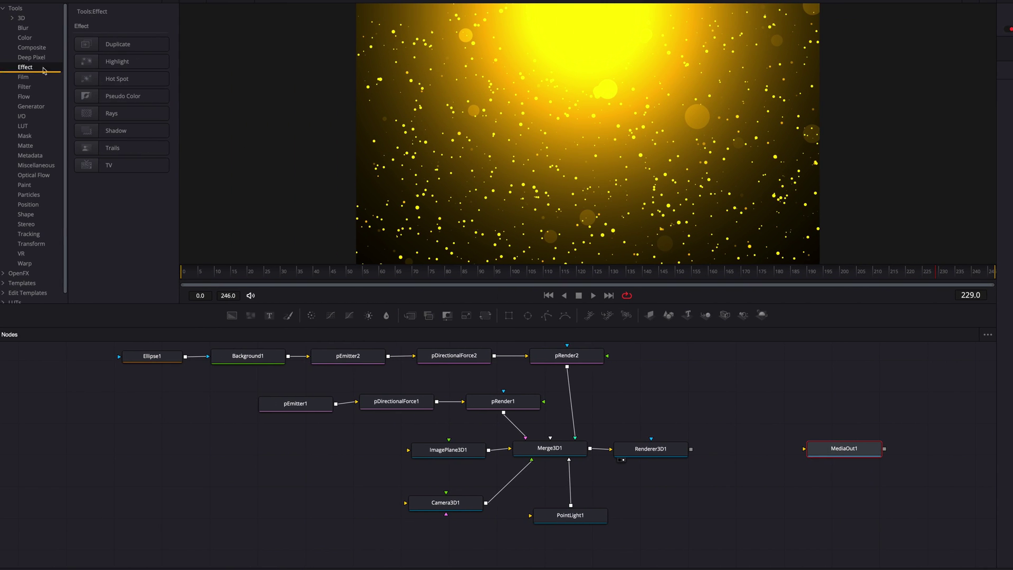
{"action": "left_click", "coordinate": [129, 118]}
{"action": "left_click_drag", "start_coordinate": [128, 118], "coordinate": [736, 453]}
{"action": "left_click", "coordinate": [991, 1]}
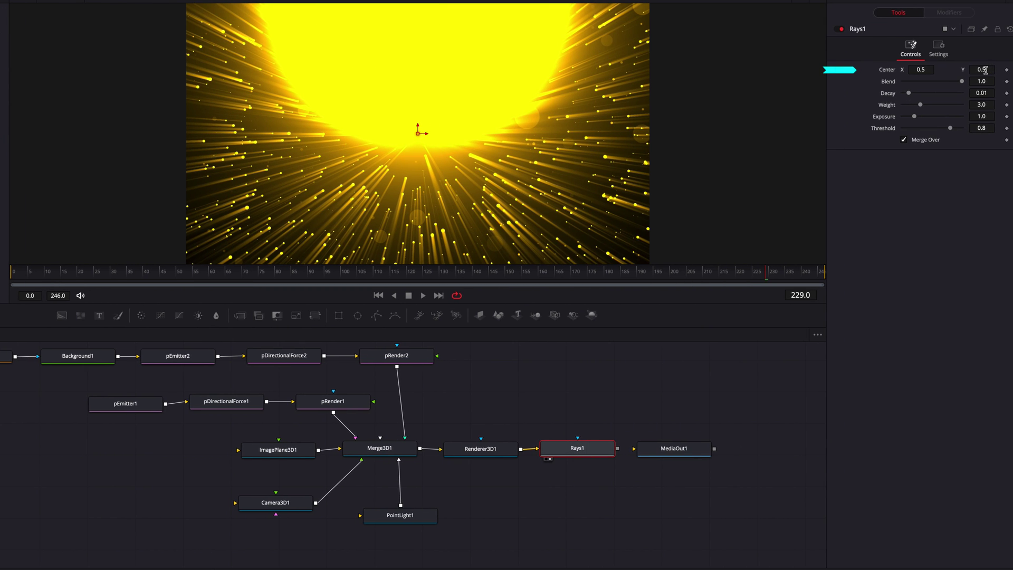
Set Rays1's center Y to 2.524, exposure to 0.418 and decay to 0.0015
{"action": "left_click_drag", "start_coordinate": [984, 71], "coordinate": [1007, 70]}
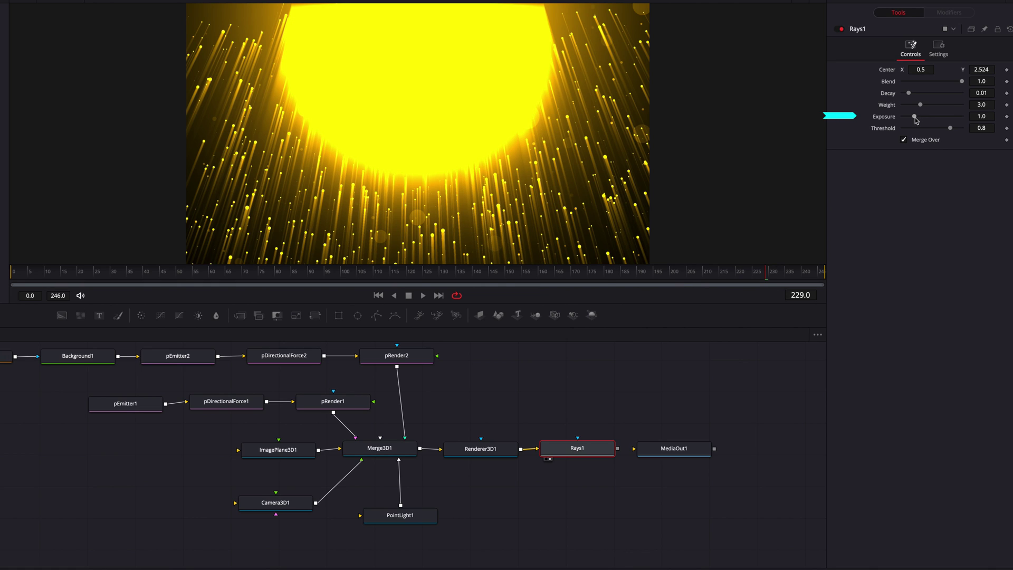
{"action": "left_click_drag", "start_coordinate": [914, 116], "coordinate": [907, 116]}
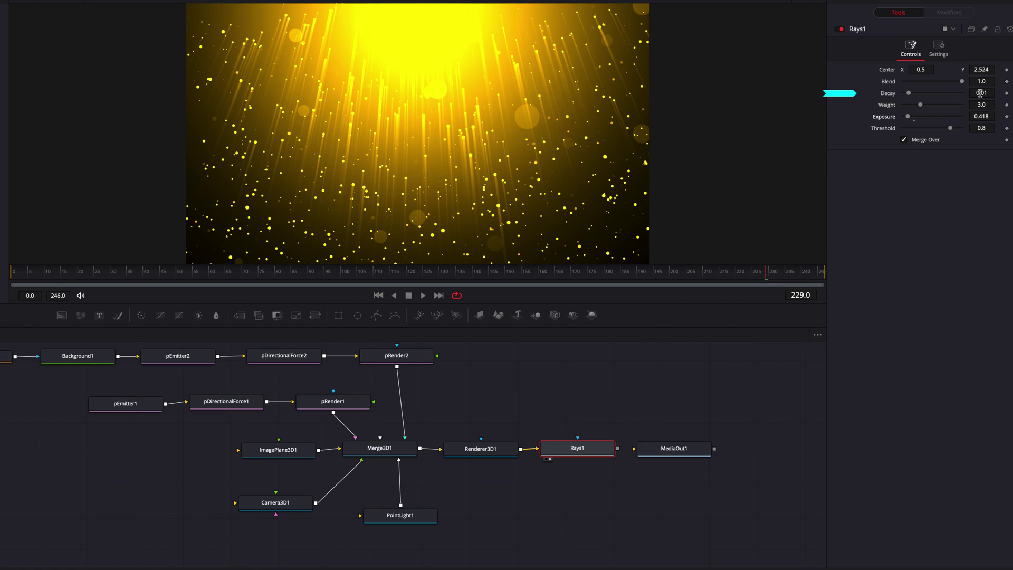
{"action": "left_click", "coordinate": [980, 93]}
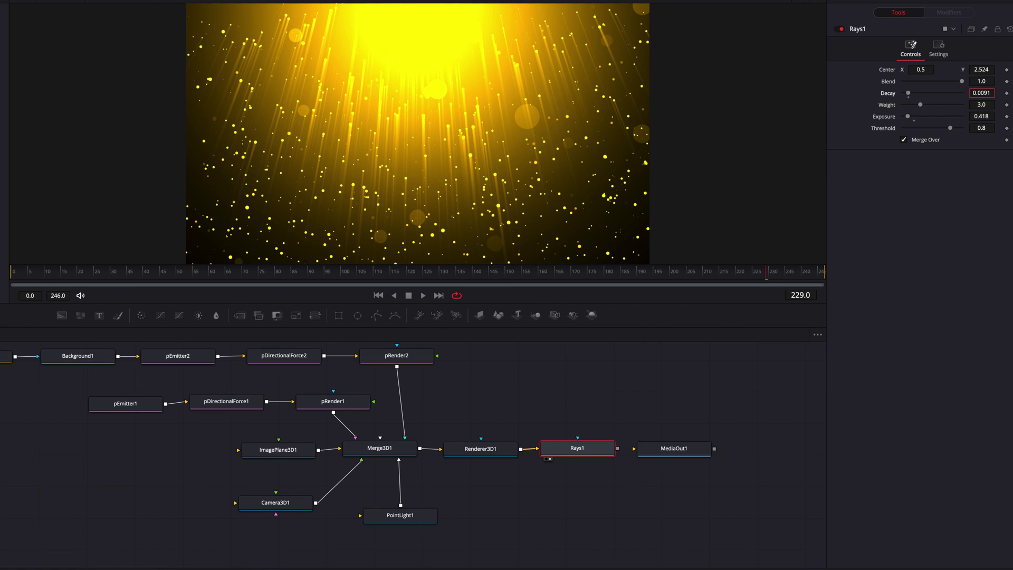
{"action": "type", "text": "0.0015"}
{"action": "key", "text": "Return"}
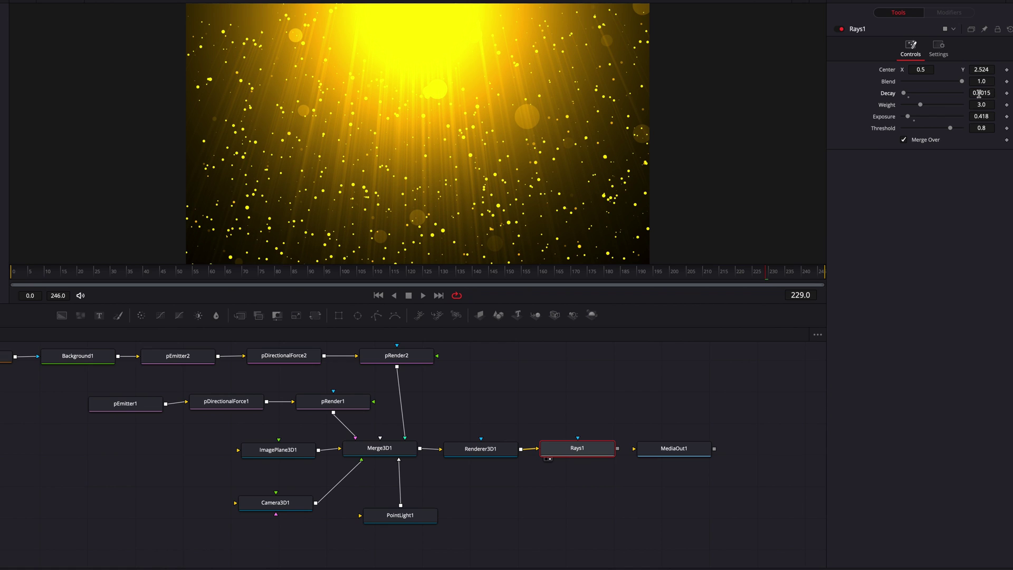
Set Rays1's decay to 0.0003, weight to 4.17 and threshold to 0.913, and preview the playback
{"action": "left_click", "coordinate": [980, 94]}
{"action": "type", "text": "0.0016"}
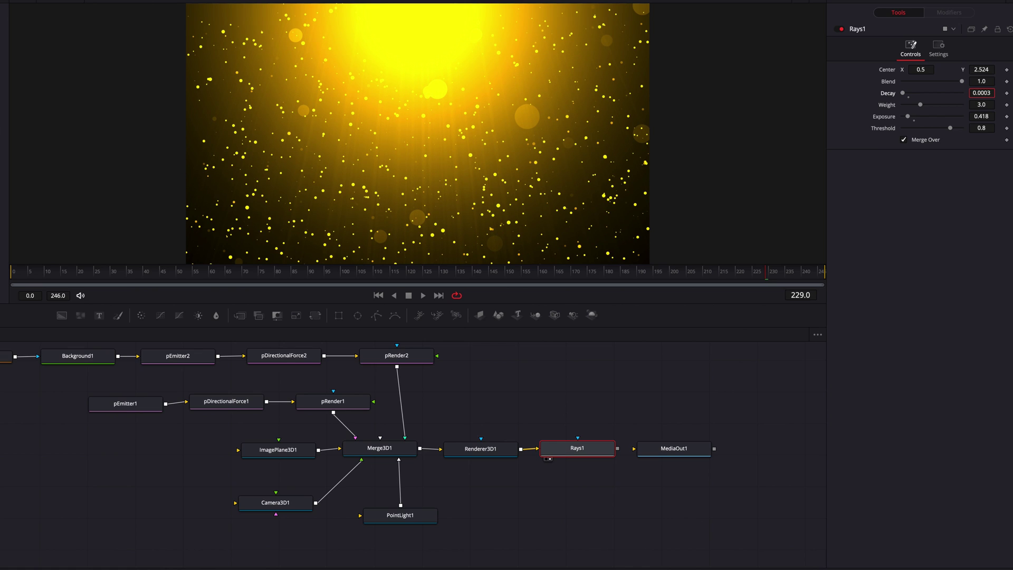
{"action": "key", "text": "Return"}
{"action": "left_click", "coordinate": [980, 104]}
{"action": "type", "text": "3.13"}
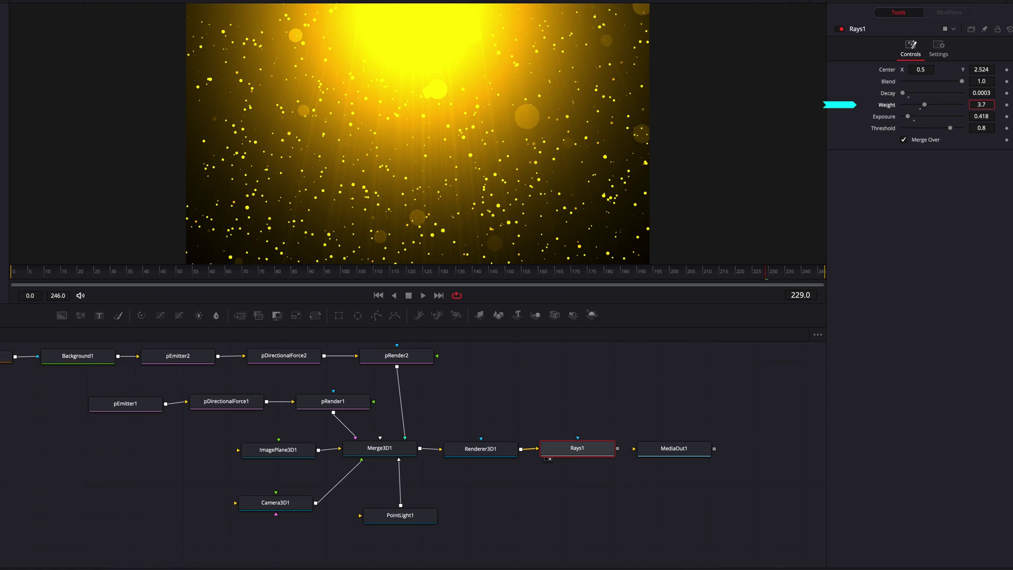
{"action": "mouse_move", "coordinate": [924, 105]}
{"action": "left_mouse_down"}
{"action": "mouse_move", "coordinate": [962, 105]}
{"action": "mouse_move", "coordinate": [928, 105]}
{"action": "left_mouse_up"}
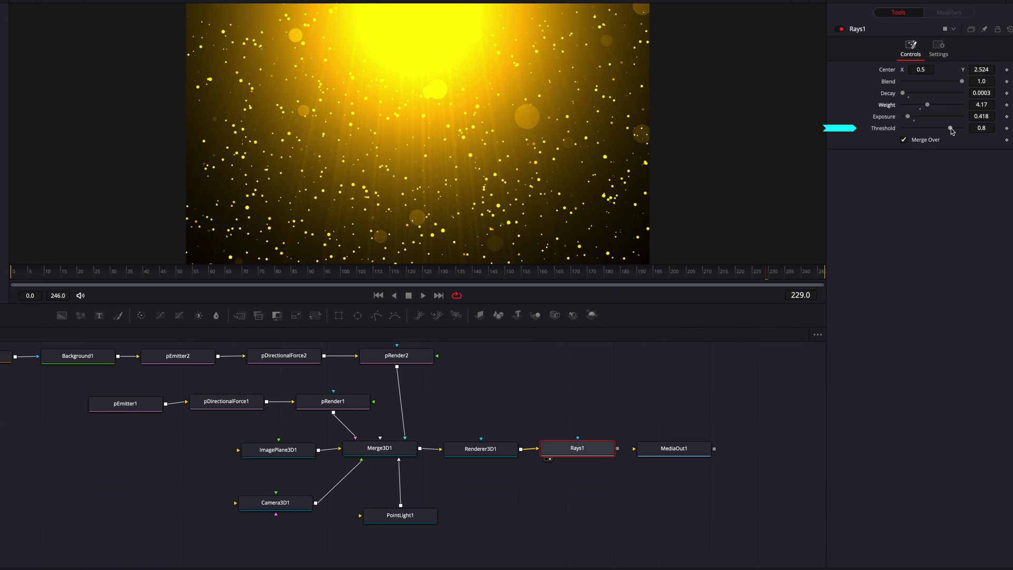
{"action": "mouse_move", "coordinate": [952, 130]}
{"action": "left_mouse_down"}
{"action": "mouse_move", "coordinate": [906, 131]}
{"action": "mouse_move", "coordinate": [959, 132]}
{"action": "left_mouse_up"}
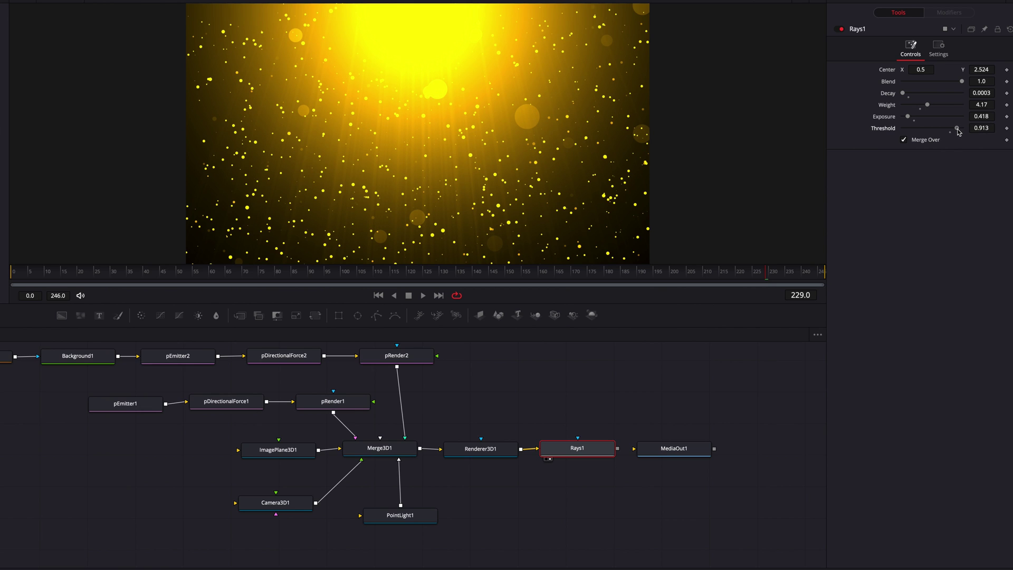
{"action": "key", "text": "space"}
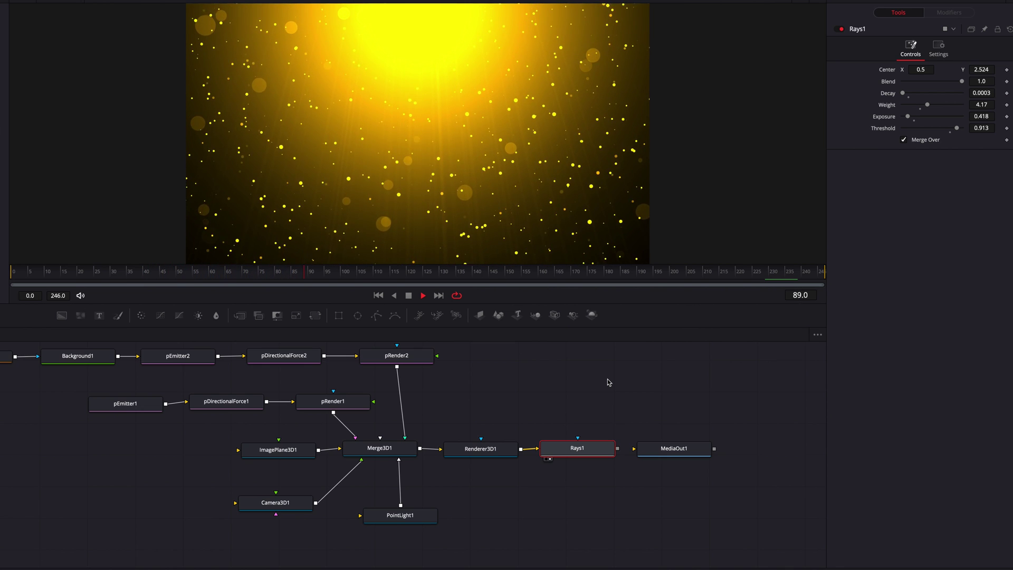
{"action": "key", "text": "space"}
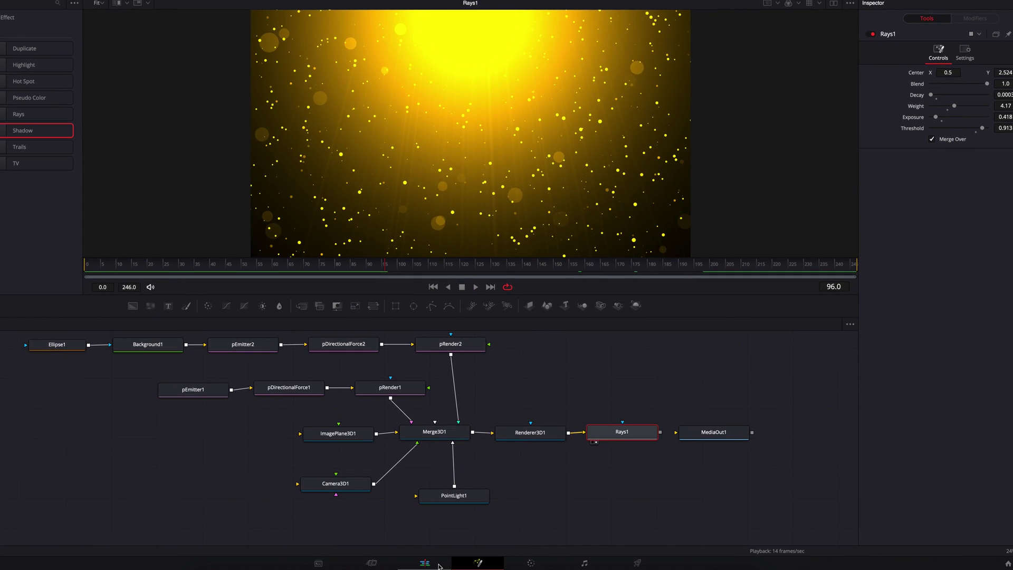
Check the Fusion Composition at the start of the Edit page timeline, and connect Rays1's output to MediaOut1 on the Fusion page
{"action": "left_click", "coordinate": [433, 564]}
{"action": "left_click_drag", "start_coordinate": [258, 339], "coordinate": [181, 333]}
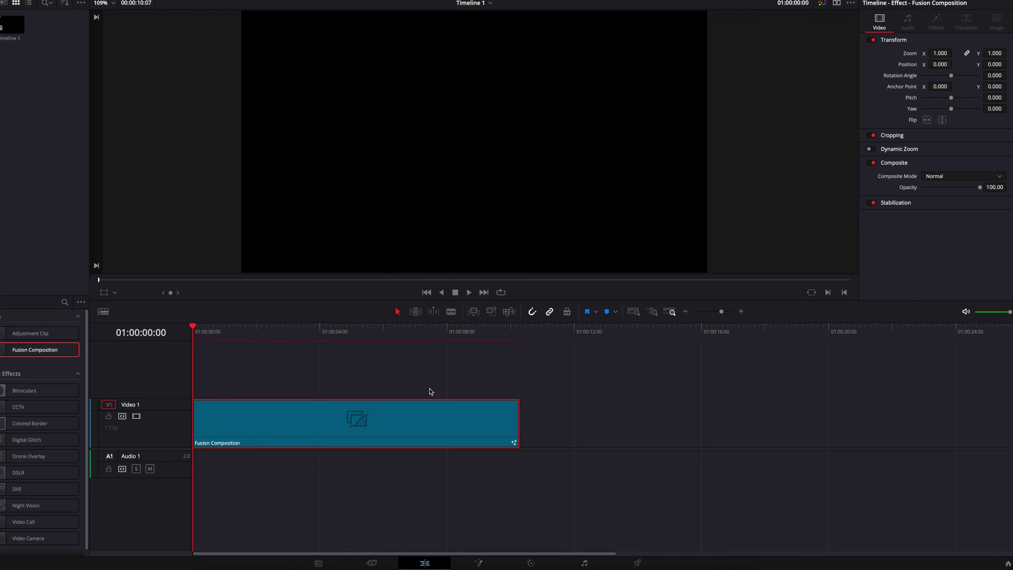
{"action": "left_click", "coordinate": [480, 562]}
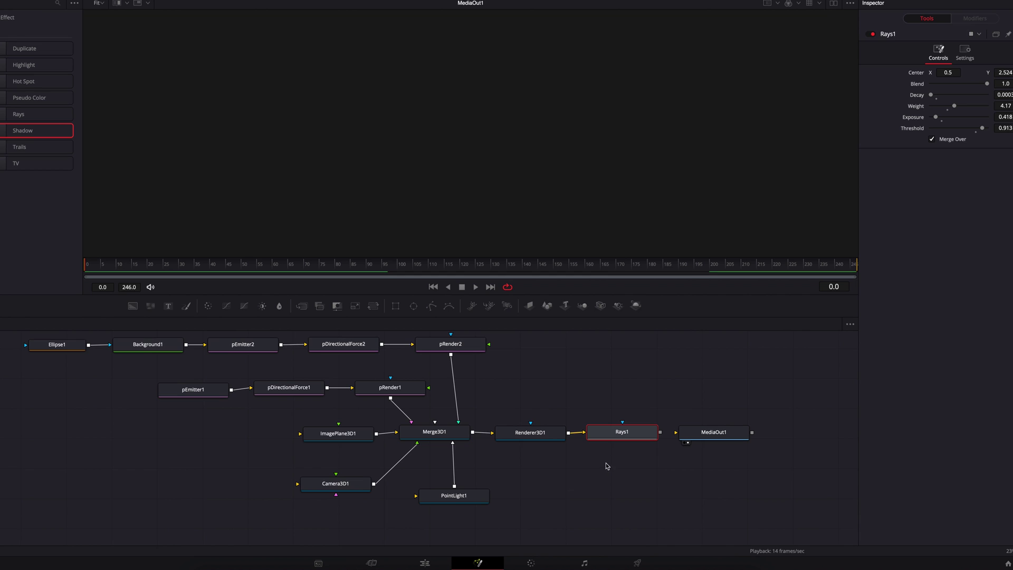
{"action": "left_click_drag", "start_coordinate": [661, 434], "coordinate": [683, 436]}
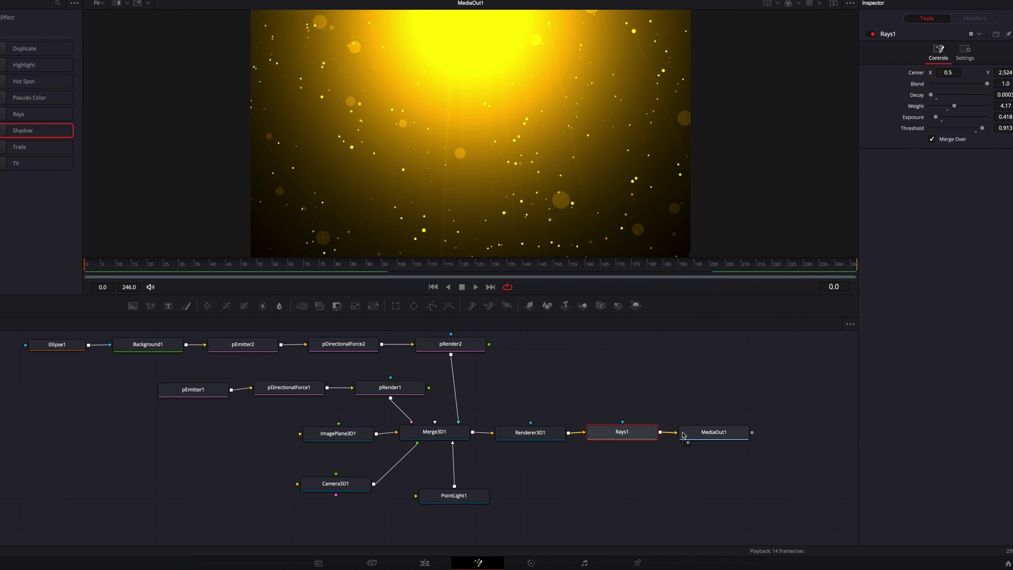
Play the Fusion Composition clip from the start on the Edit page, stopping near its end
{"action": "left_click", "coordinate": [432, 562]}
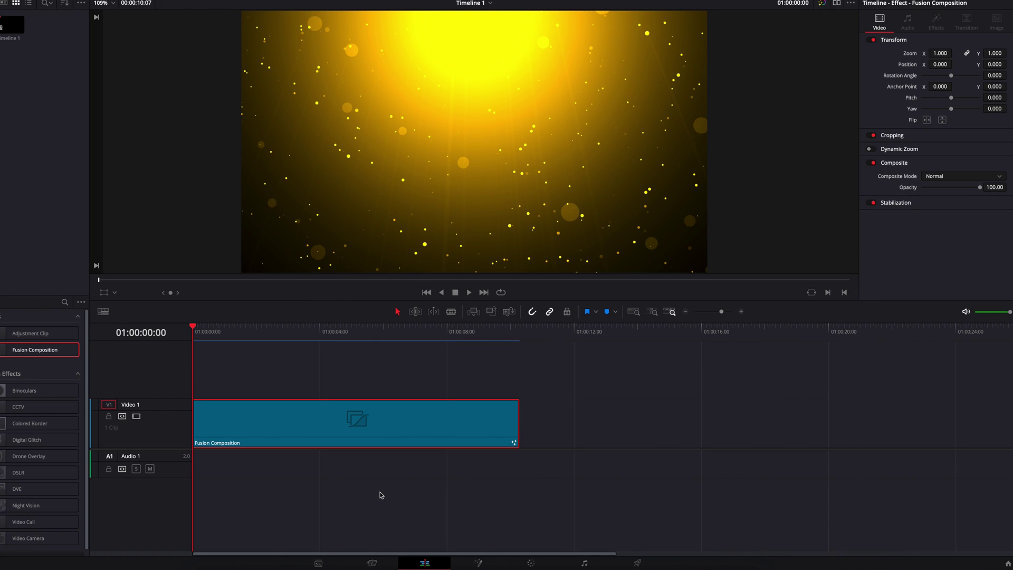
{"action": "key", "text": "space"}
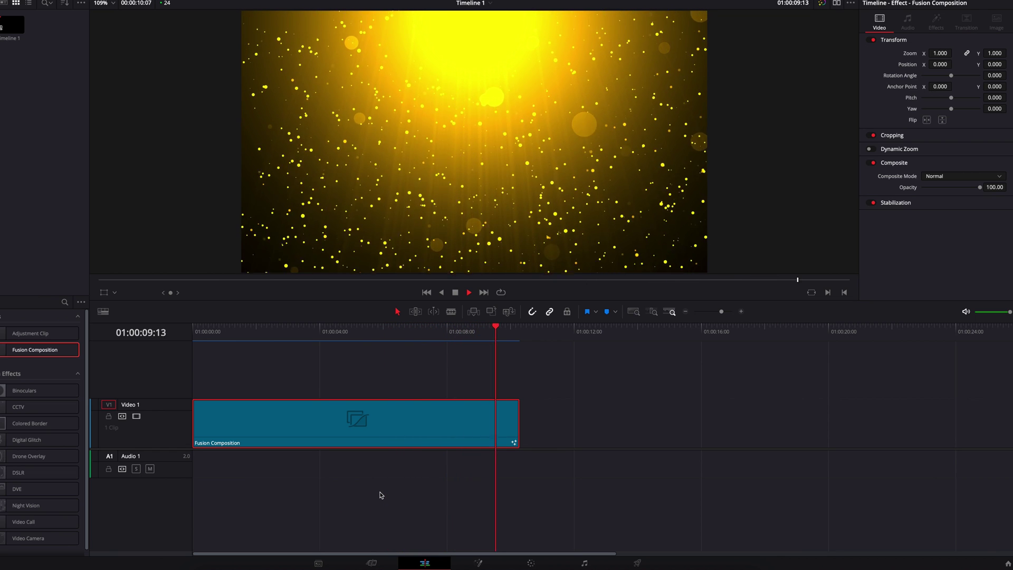
{"action": "key", "text": "space"}
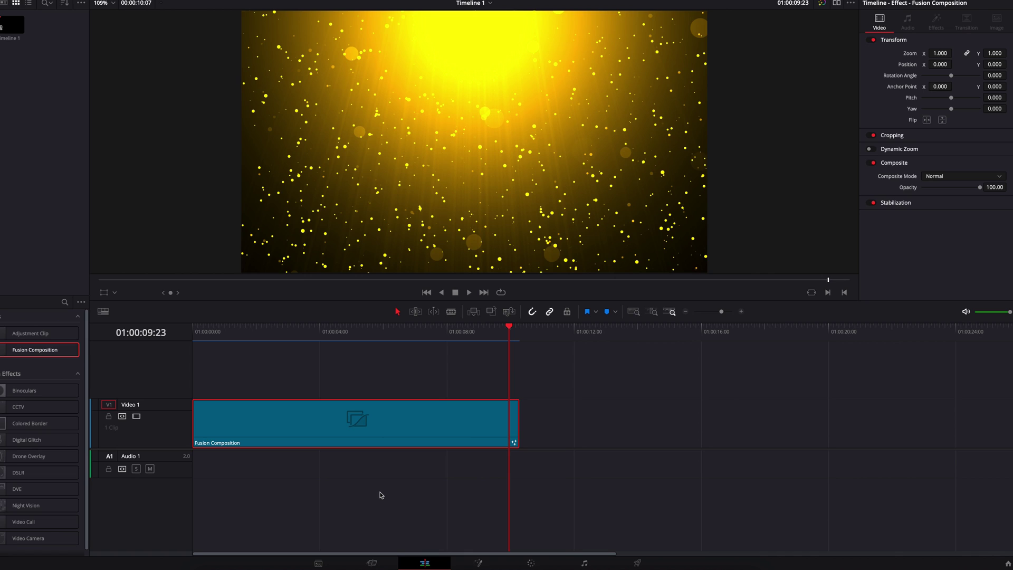